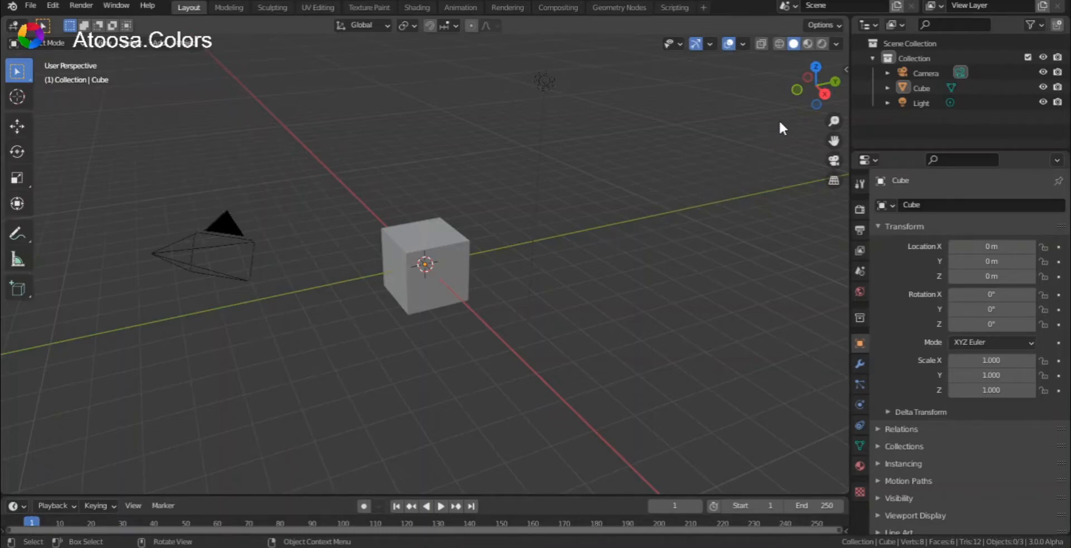
Switch to the front orthographic view and add a blank Grease Pencil object to the scene
{"action": "left_click", "coordinate": [795, 86]}
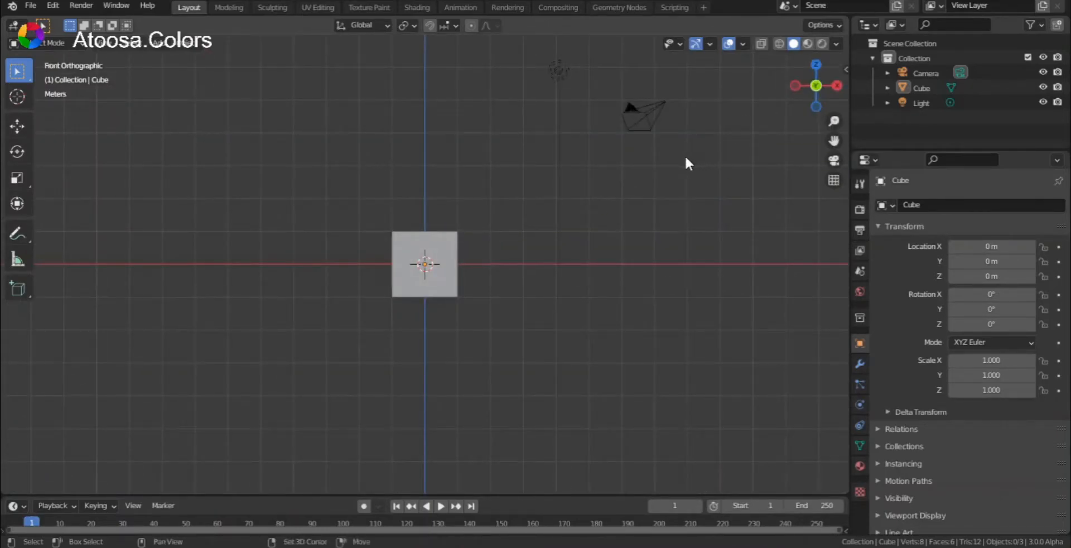
{"action": "key", "text": "shift+a"}
{"action": "mouse_move", "coordinate": [685, 155]}
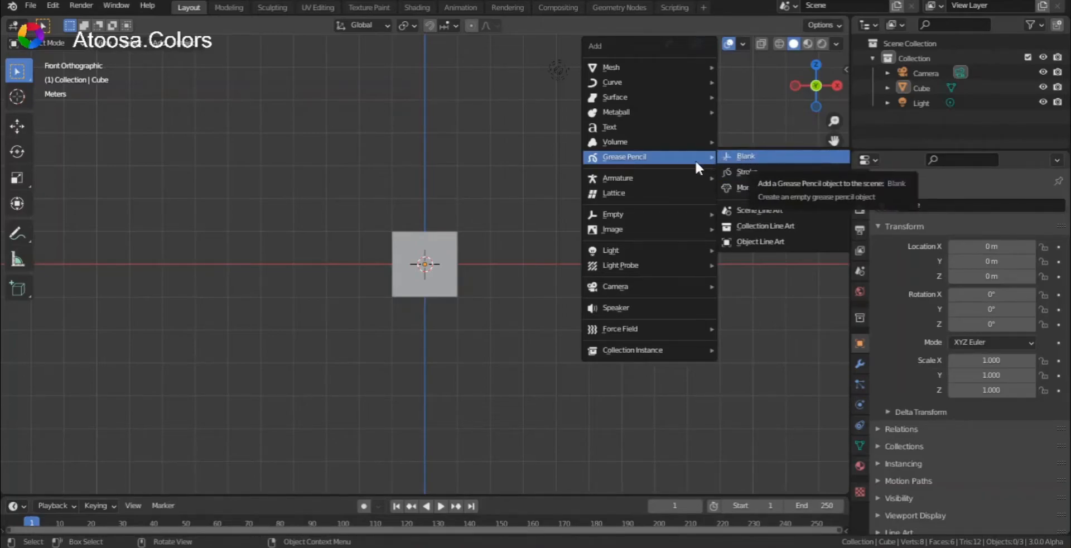
{"action": "left_click", "coordinate": [765, 155]}
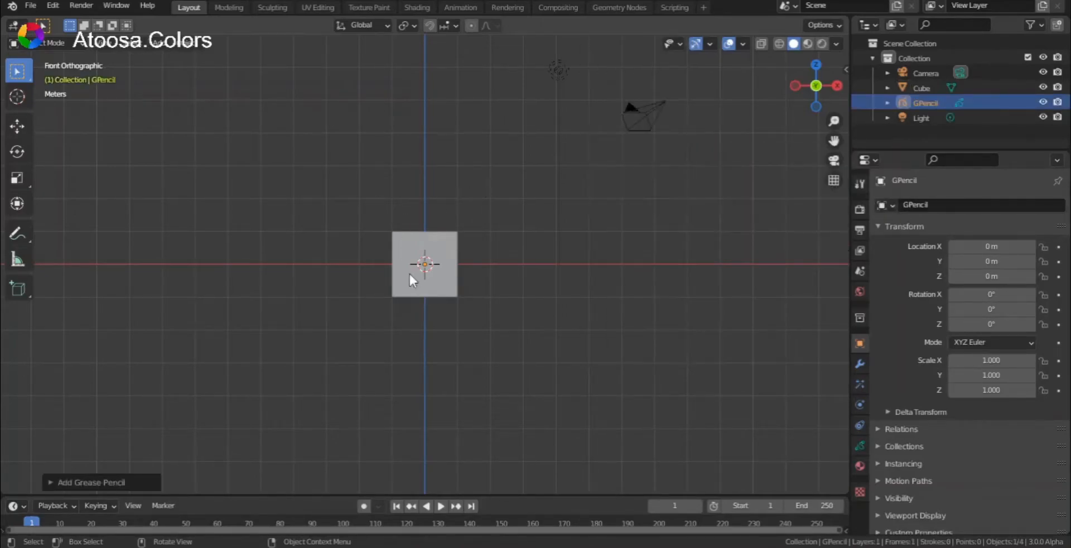
Enter Draw Mode on the Grease Pencil object and set the stroke placement to Surface
{"action": "scroll", "coordinate": [410, 268], "scroll_direction": "up", "scroll_amount": 8}
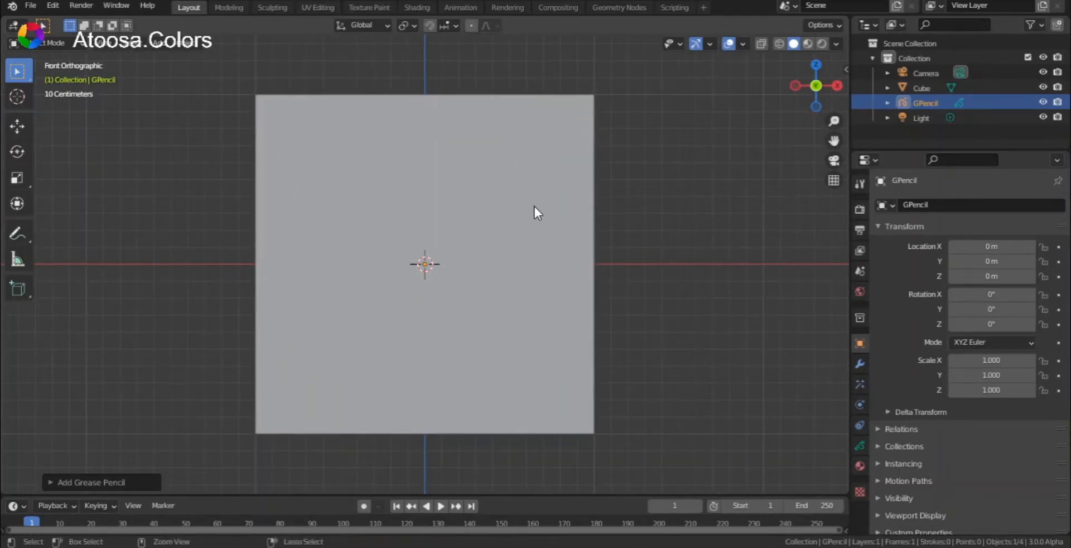
{"action": "key", "text": "ctrl+Tab"}
{"action": "key", "text": "ctrl+Tab"}
{"action": "left_click", "coordinate": [505, 131]}
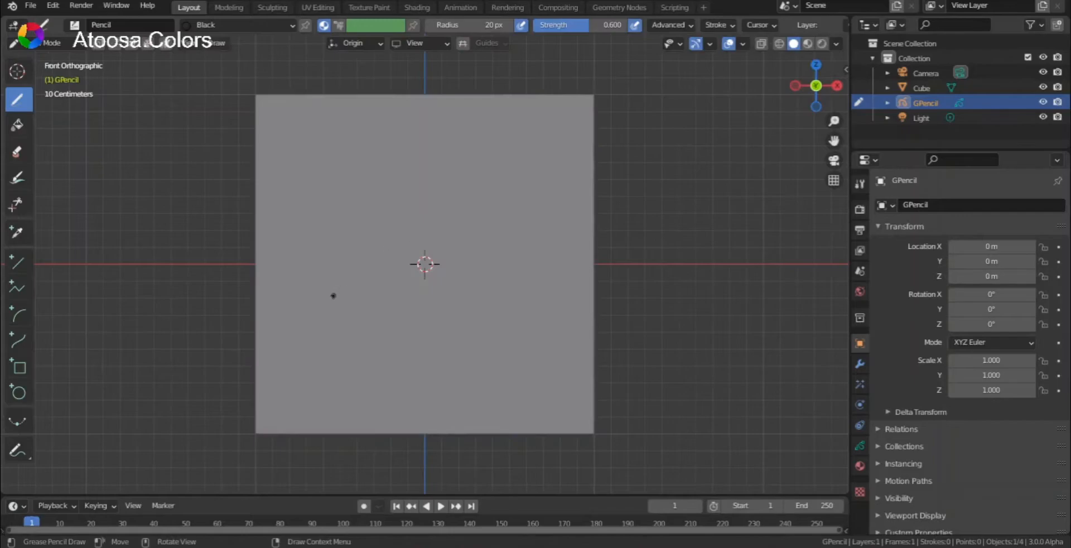
{"action": "scroll", "coordinate": [333, 295], "scroll_direction": "up", "scroll_amount": 4}
{"action": "scroll", "coordinate": [373, 143], "scroll_direction": "down", "scroll_amount": 3}
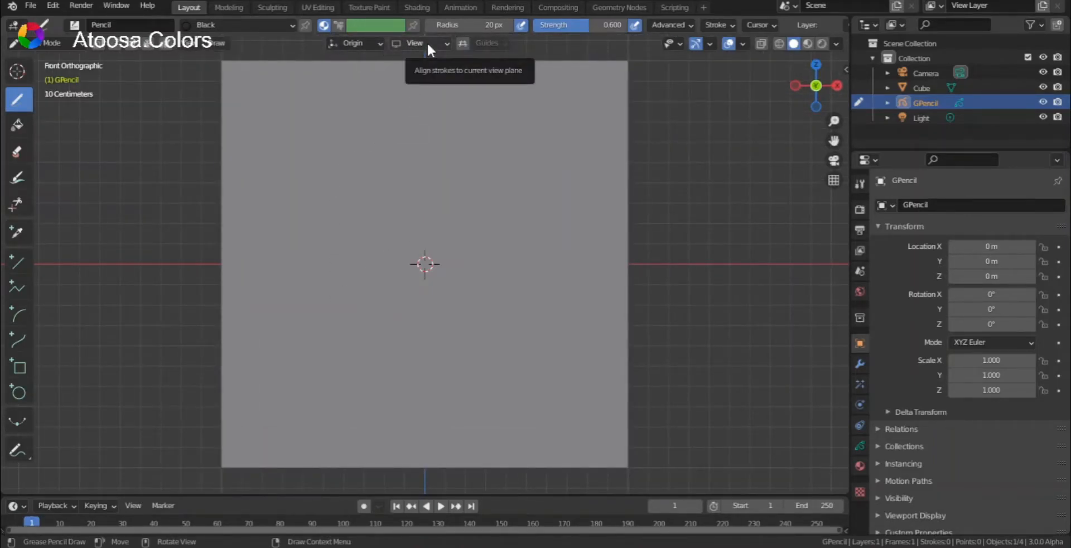
{"action": "left_click", "coordinate": [382, 43]}
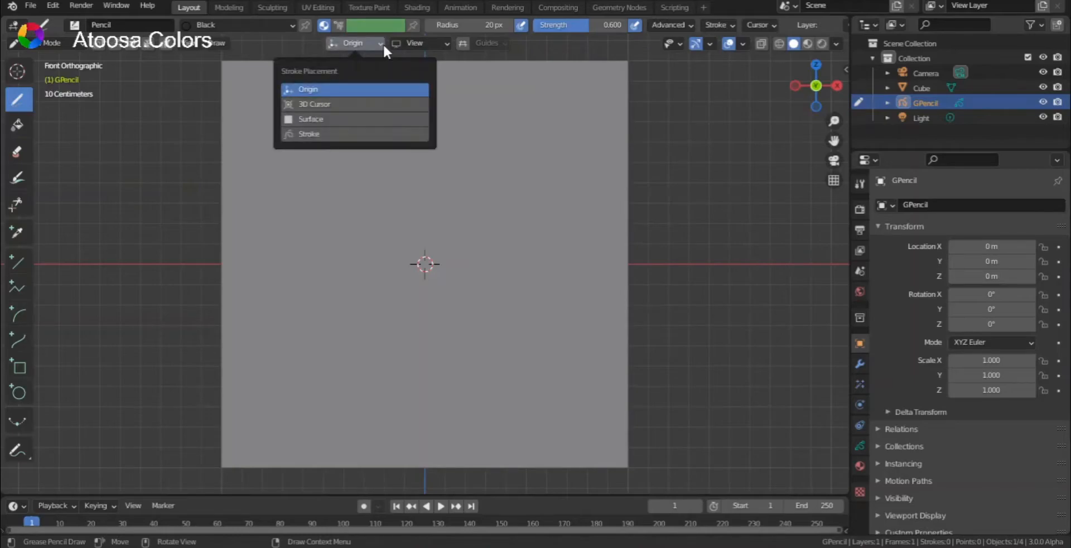
{"action": "left_click", "coordinate": [333, 121]}
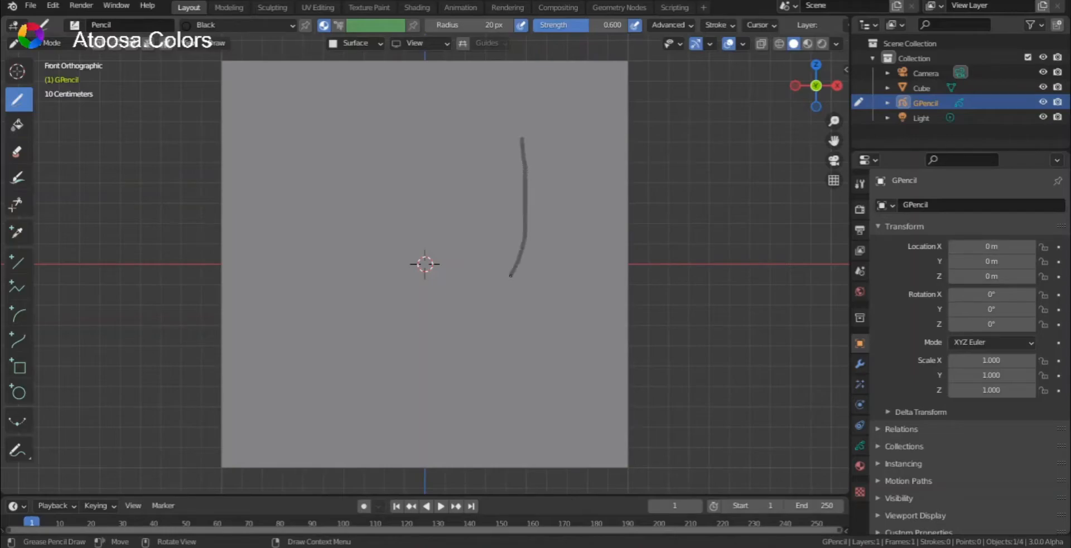
Draw a vertical test stroke on the cube's front face, check it from an angle and undo it
{"action": "left_click_drag", "start_coordinate": [511, 274], "coordinate": [511, 275]}
{"action": "left_click_drag", "start_coordinate": [815, 85], "coordinate": [769, 114]}
{"action": "key", "text": "ctrl+z"}
Reduce the surface placement offset to about 0.072 and return to the front view
{"action": "left_click", "coordinate": [356, 43]}
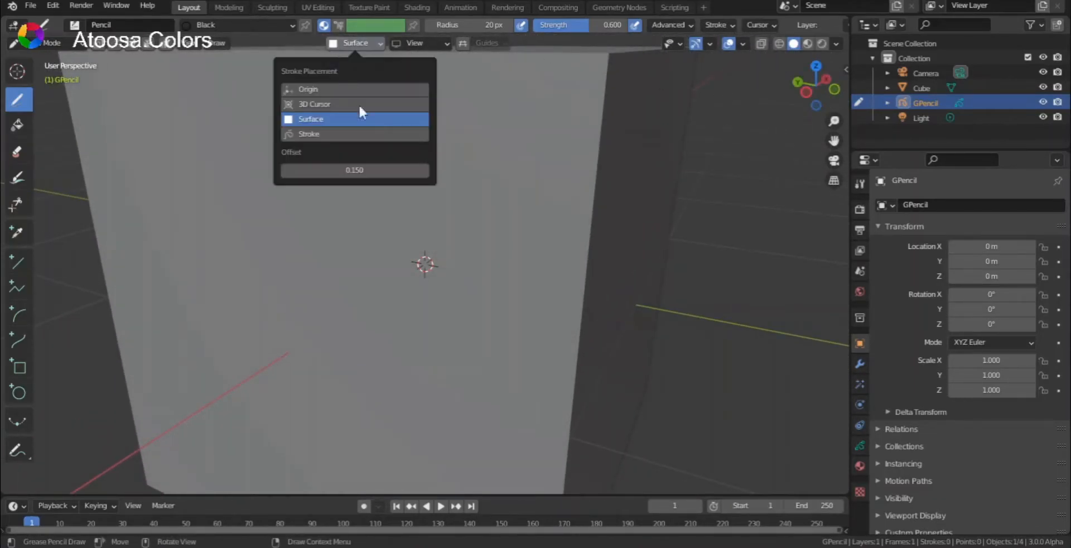
{"action": "left_click_drag", "start_coordinate": [388, 170], "coordinate": [379, 170]}
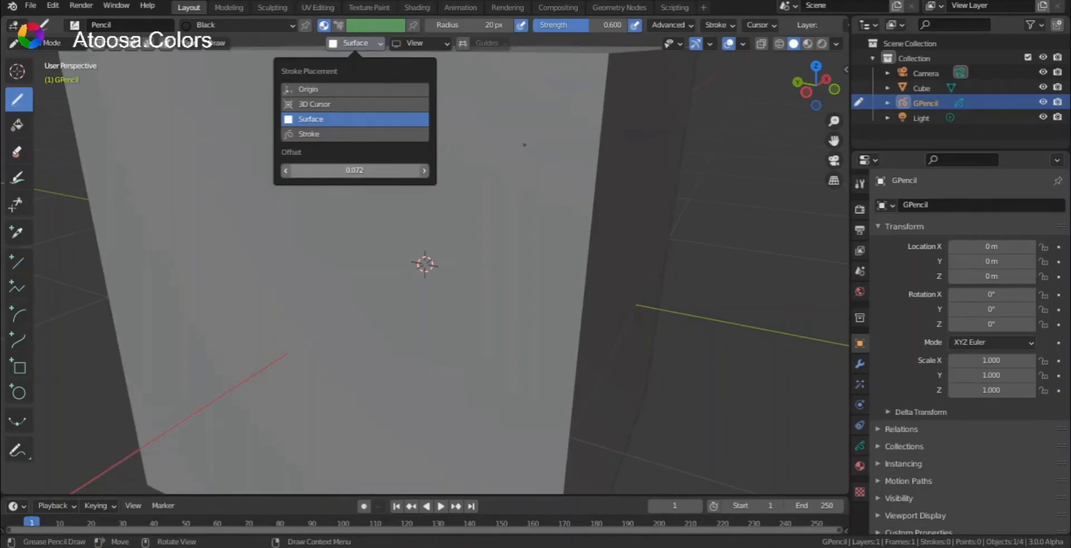
{"action": "left_click", "coordinate": [834, 89]}
Draw another test stroke on the front face, inspect its distance from the surface and undo it
{"action": "left_click_drag", "start_coordinate": [548, 249], "coordinate": [548, 267]}
{"action": "left_click_drag", "start_coordinate": [815, 86], "coordinate": [717, 102]}
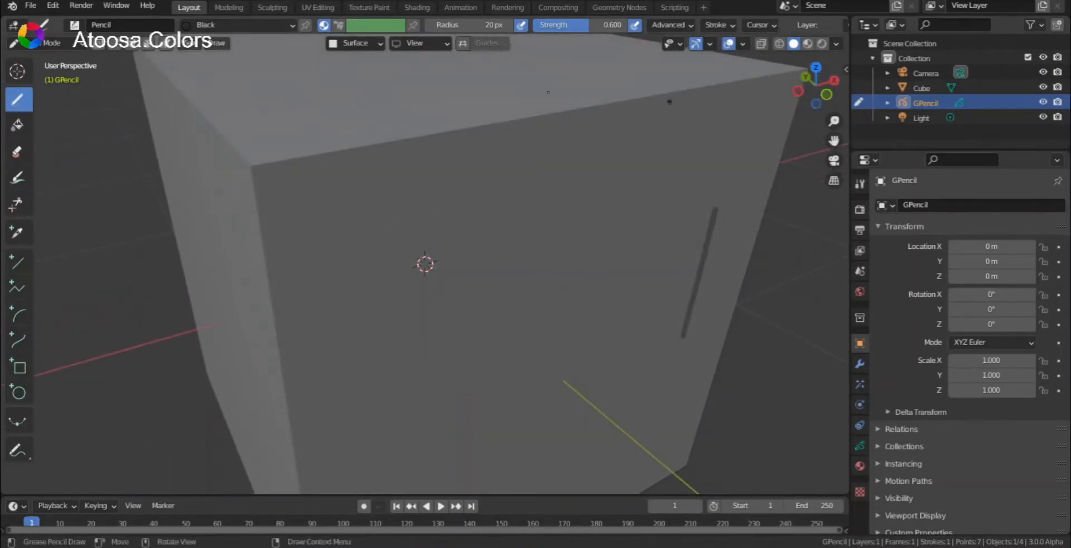
{"action": "left_click", "coordinate": [826, 95]}
{"action": "key", "text": "ctrl+z"}
Set the pencil brush strength to 1.000 and its radius to 66 px
{"action": "key", "text": "shift+f"}
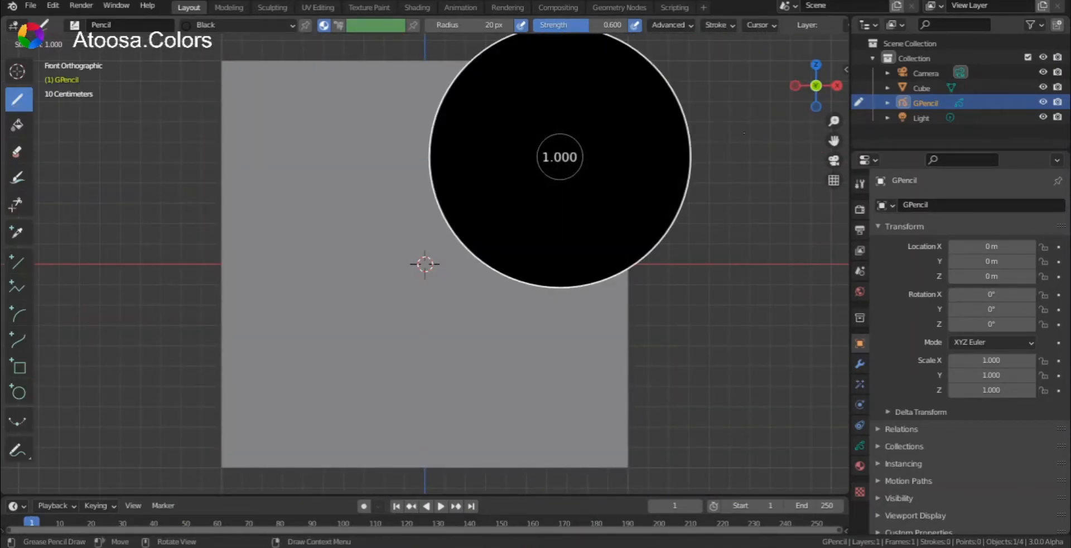
{"action": "left_click", "coordinate": [743, 133]}
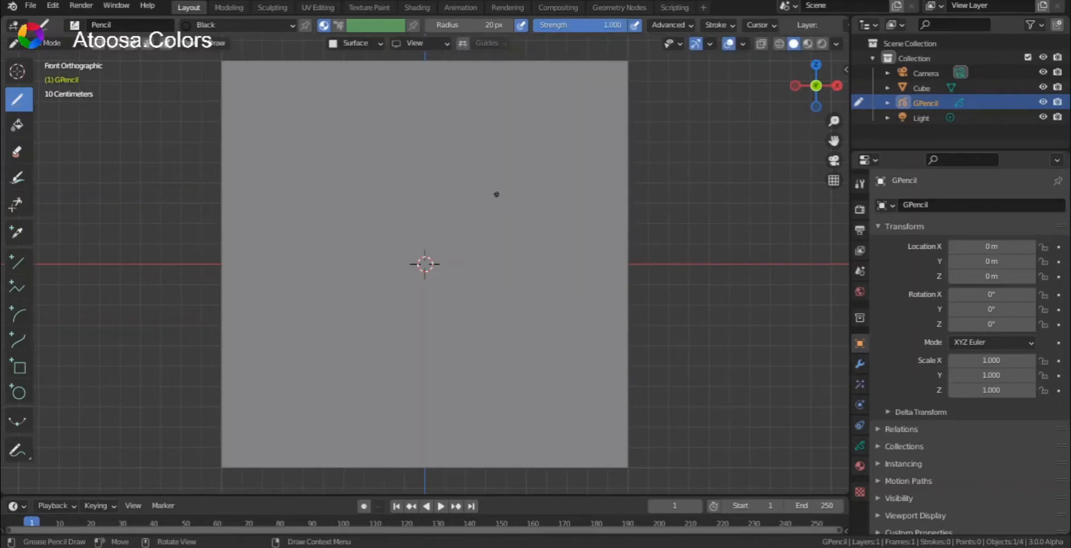
{"action": "key", "text": "f"}
{"action": "left_click", "coordinate": [502, 161]}
Draw a thick curved smile stroke on the lower half of the cube's front face
{"action": "scroll", "coordinate": [494, 159], "scroll_direction": "down", "scroll_amount": 1}
{"action": "scroll", "coordinate": [782, 160], "scroll_direction": "up", "scroll_amount": 2}
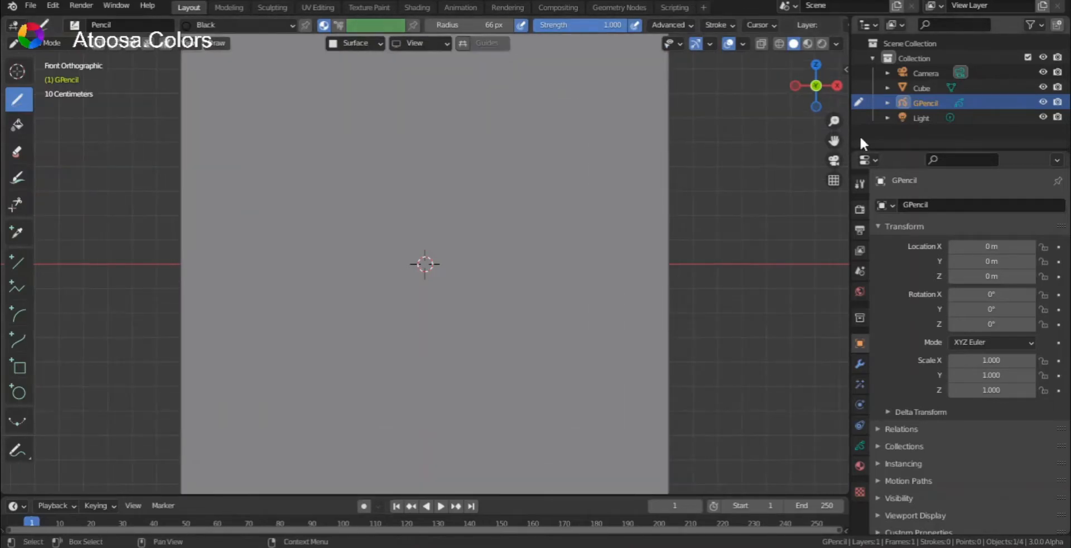
{"action": "left_click_drag", "start_coordinate": [833, 141], "coordinate": [833, 188]}
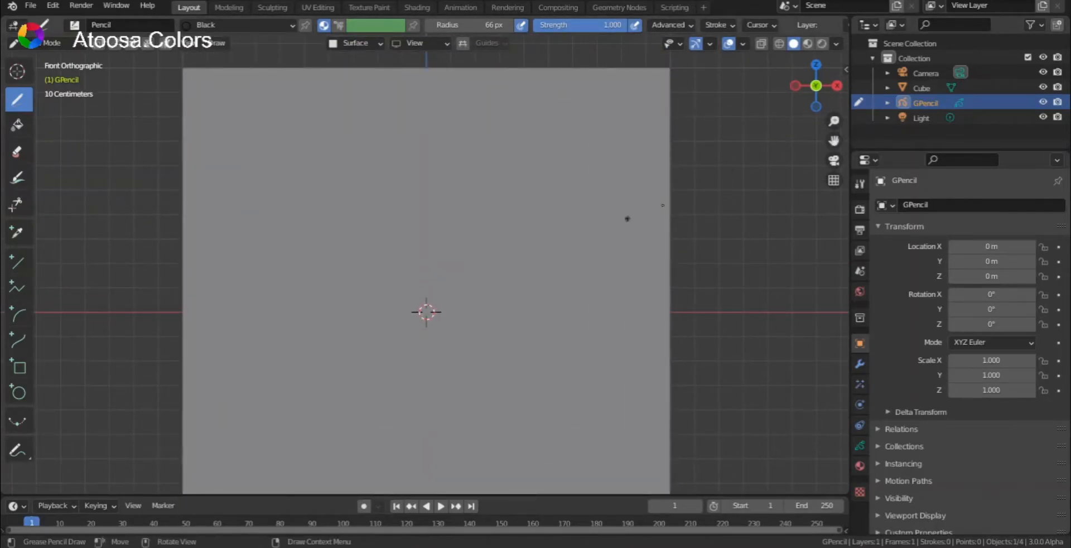
{"action": "left_click_drag", "start_coordinate": [833, 141], "coordinate": [845, 26]}
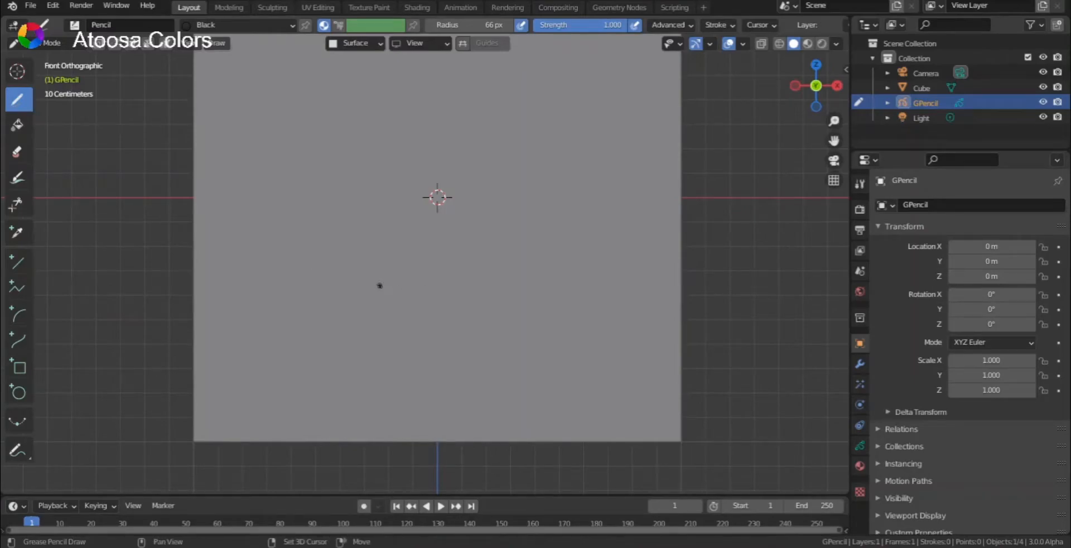
{"action": "mouse_move", "coordinate": [375, 288]}
{"action": "left_mouse_down"}
{"action": "mouse_move", "coordinate": [419, 330]}
{"action": "mouse_move", "coordinate": [508, 310]}
{"action": "mouse_move", "coordinate": [514, 276]}
{"action": "left_mouse_up"}
{"action": "scroll", "coordinate": [586, 218], "scroll_direction": "down", "scroll_amount": 4}
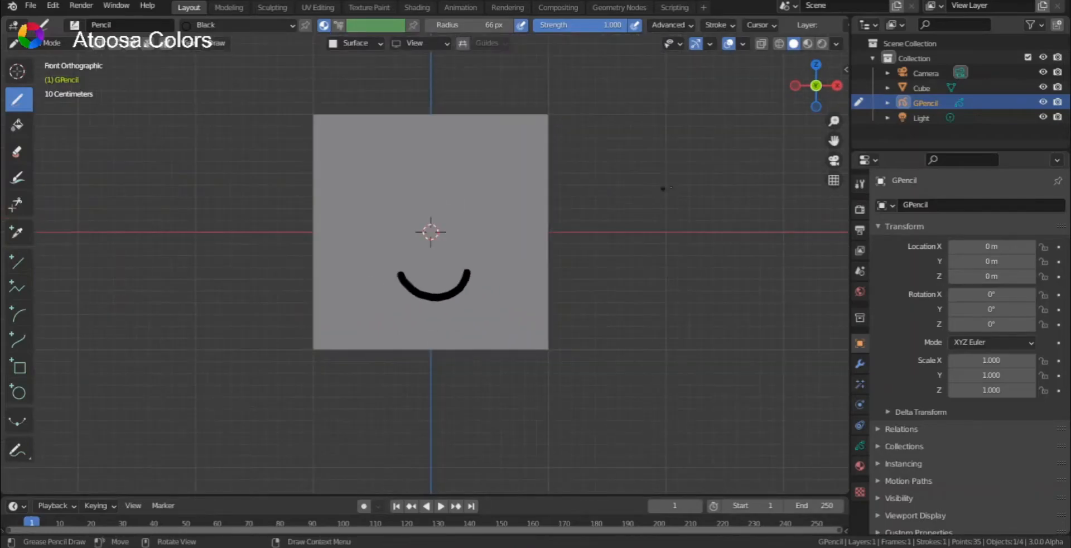
{"action": "scroll", "coordinate": [725, 185], "scroll_direction": "up", "scroll_amount": 3}
{"action": "left_click_drag", "start_coordinate": [833, 141], "coordinate": [814, 228]}
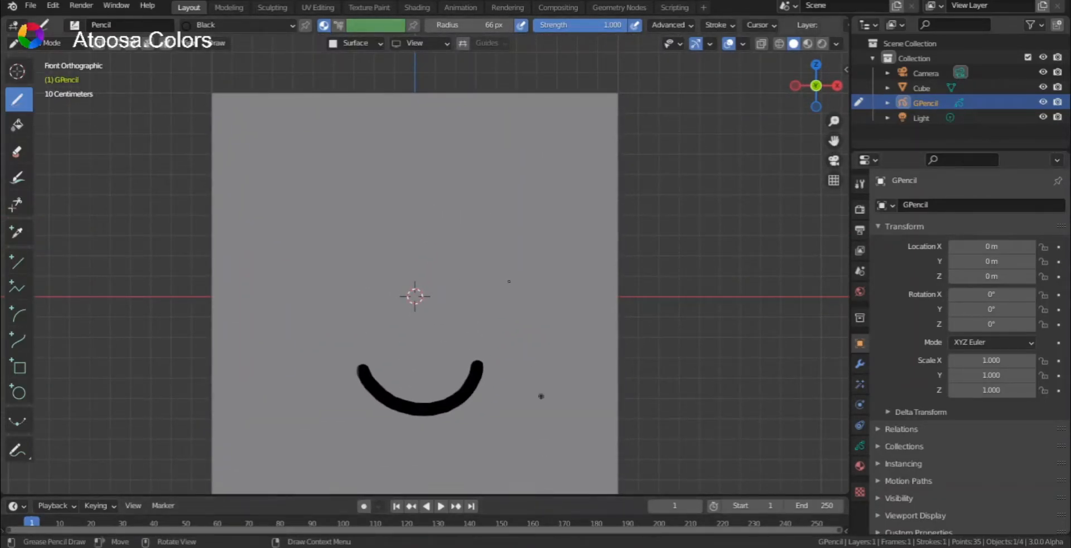
Enlarge the timeline area into a Dope Sheet in Grease Pencil mode and go to frame 2
{"action": "left_click_drag", "start_coordinate": [308, 495], "coordinate": [3, 430]}
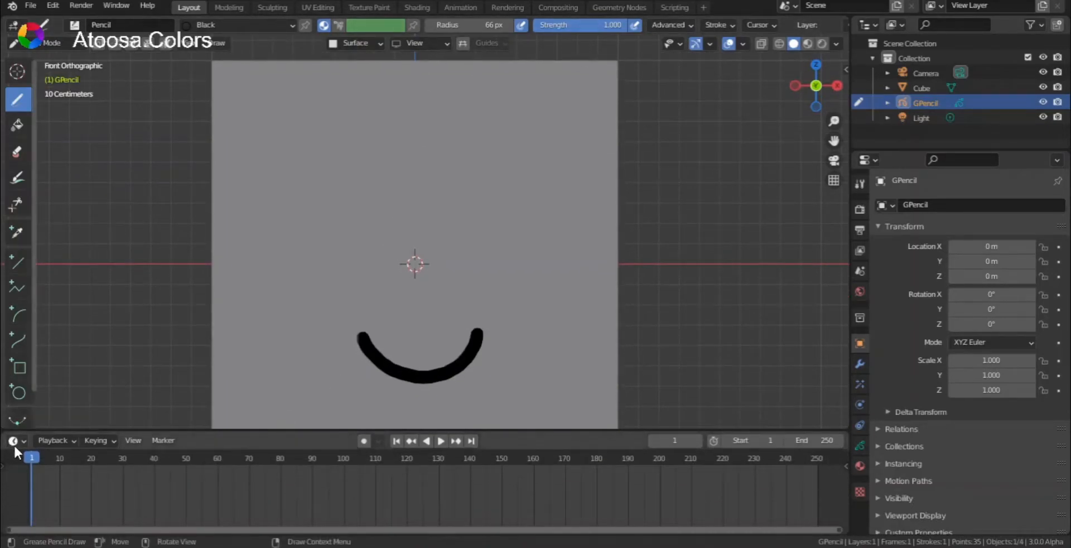
{"action": "left_click", "coordinate": [15, 441]}
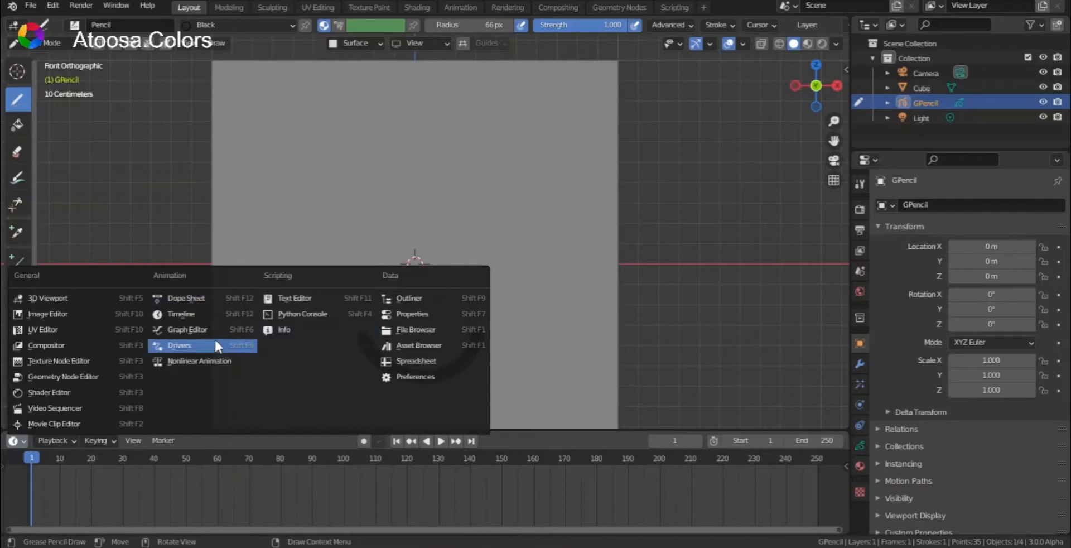
{"action": "left_click", "coordinate": [215, 303]}
{"action": "left_click", "coordinate": [68, 442]}
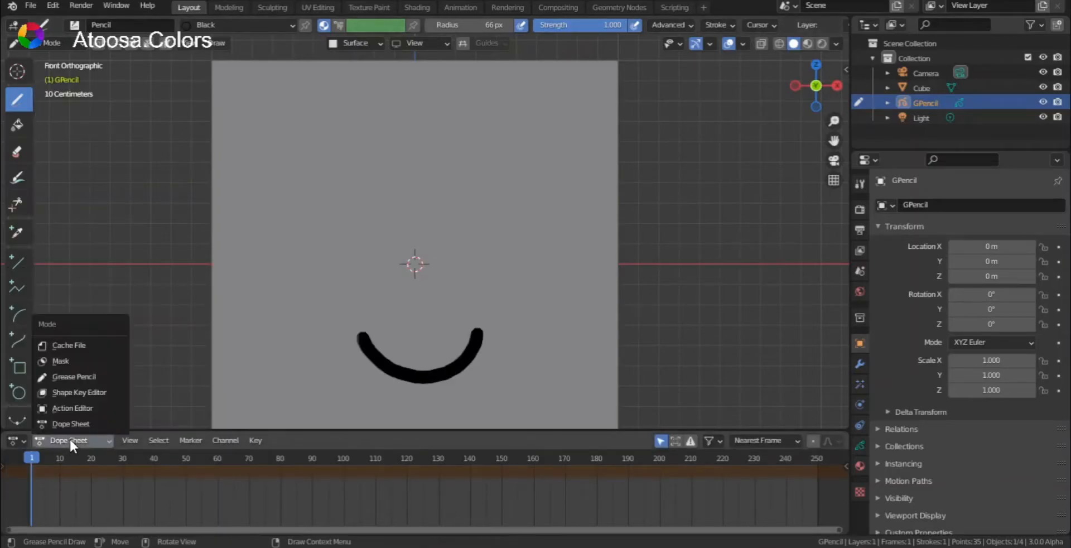
{"action": "left_click", "coordinate": [103, 377]}
{"action": "scroll", "coordinate": [246, 521], "scroll_direction": "left", "scroll_amount": 8, "text": "ctrl"}
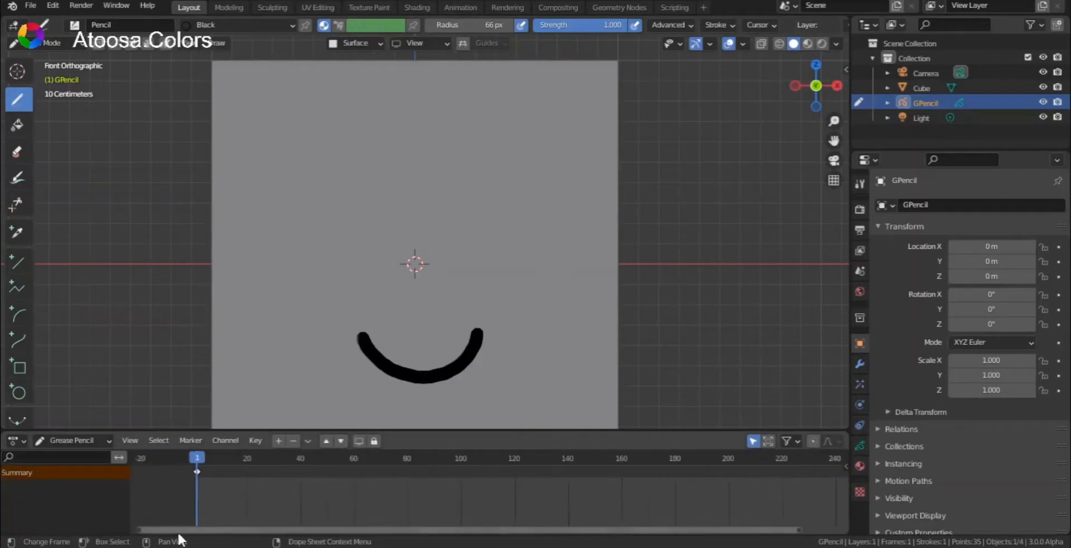
{"action": "scroll", "coordinate": [312, 479], "scroll_direction": "up", "scroll_amount": 3}
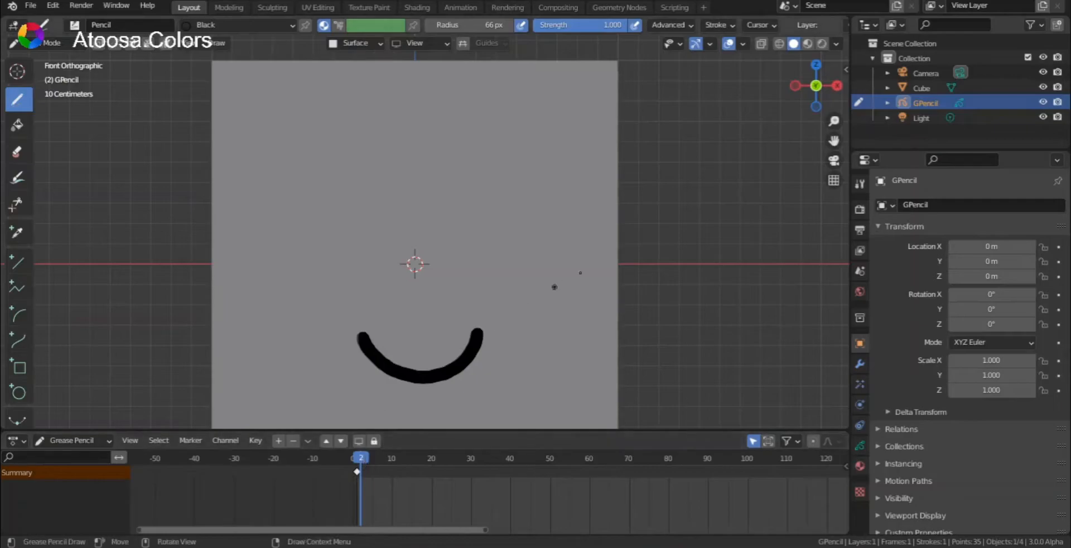
Split the dope sheet area horizontally and change the new lower area to a Timeline
{"action": "left_click_drag", "start_coordinate": [834, 140], "coordinate": [844, 71]}
{"action": "left_click_drag", "start_coordinate": [3, 517], "coordinate": [8, 506]}
{"action": "left_click", "coordinate": [73, 525]}
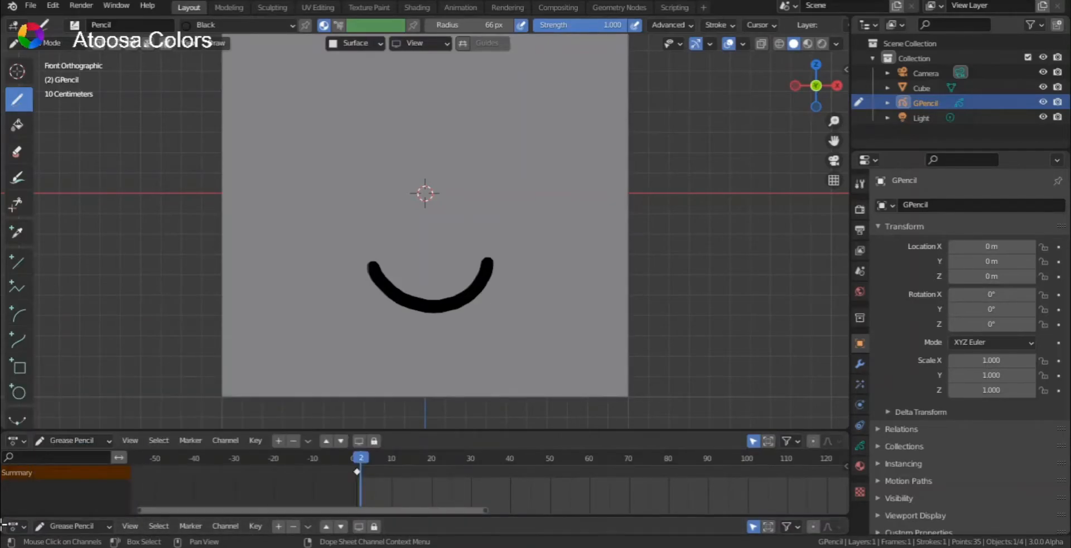
{"action": "left_click", "coordinate": [16, 525]}
{"action": "left_click", "coordinate": [176, 401]}
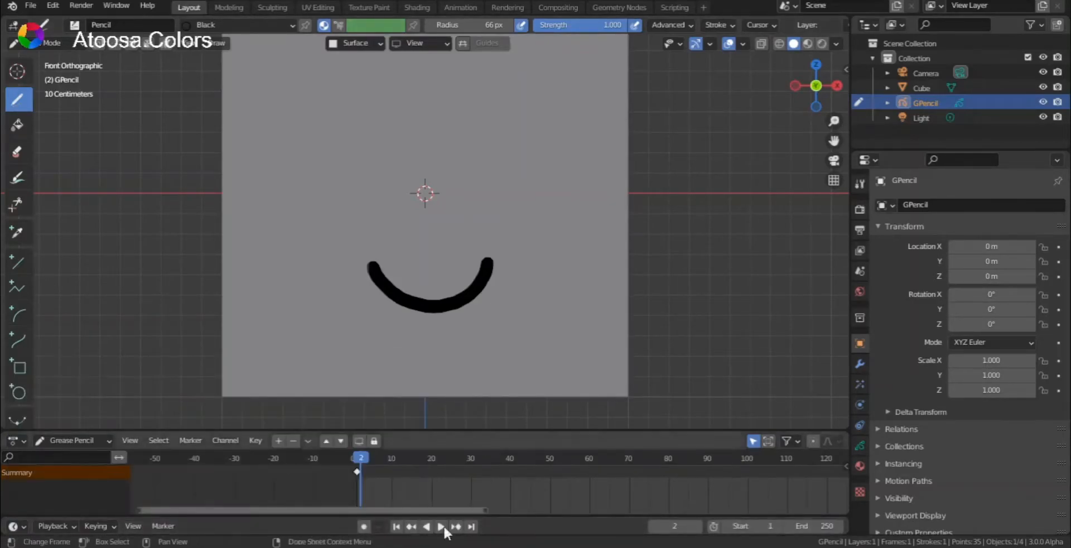
Enable auto keying and draw a slightly open, closed-loop mouth outline around the smile on frame 2
{"action": "left_click", "coordinate": [363, 526]}
{"action": "scroll", "coordinate": [383, 312], "scroll_direction": "up", "scroll_amount": 2}
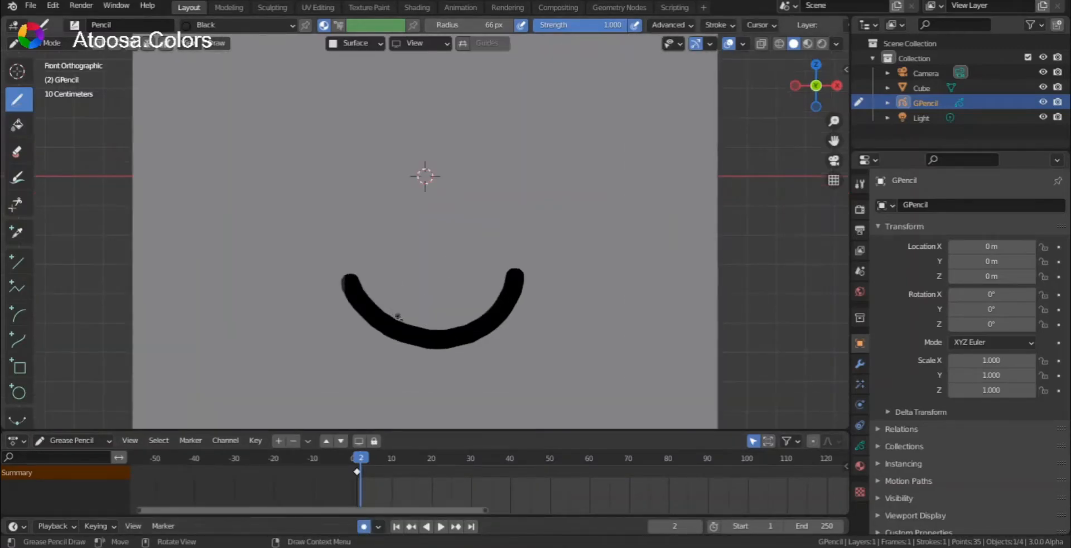
{"action": "mouse_move", "coordinate": [433, 355]}
{"action": "left_mouse_down"}
{"action": "mouse_move", "coordinate": [360, 356]}
{"action": "mouse_move", "coordinate": [291, 293]}
{"action": "mouse_move", "coordinate": [335, 265]}
{"action": "mouse_move", "coordinate": [403, 305]}
{"action": "mouse_move", "coordinate": [463, 312]}
{"action": "mouse_move", "coordinate": [521, 281]}
{"action": "mouse_move", "coordinate": [527, 353]}
{"action": "mouse_move", "coordinate": [397, 356]}
{"action": "left_mouse_up"}
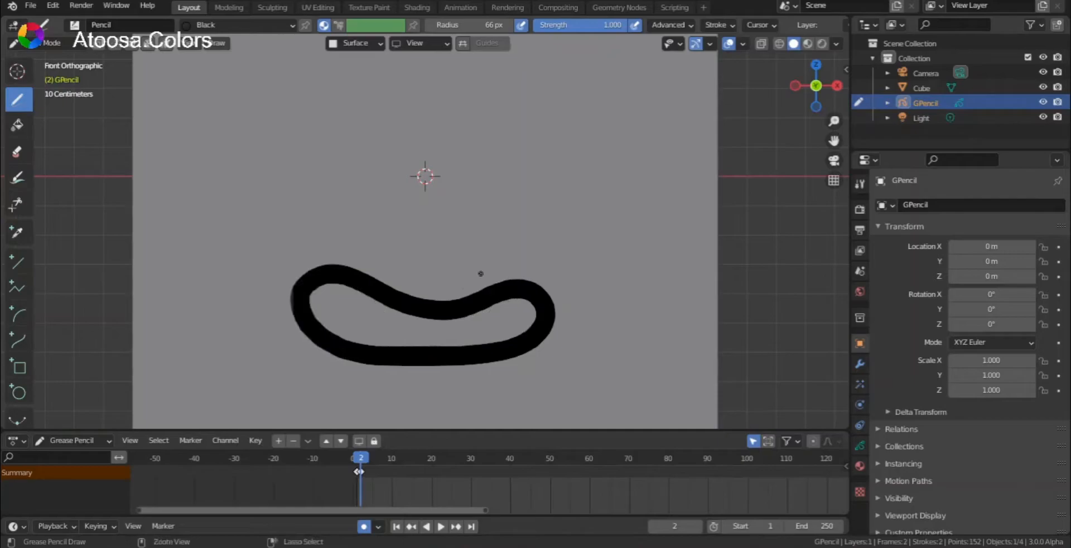
Enter Sculpt Mode and reshape the right corner of the frame 2 mouth upward with a 79 px Push brush
{"action": "key", "text": "ctrl+Tab"}
{"action": "left_click", "coordinate": [491, 354]}
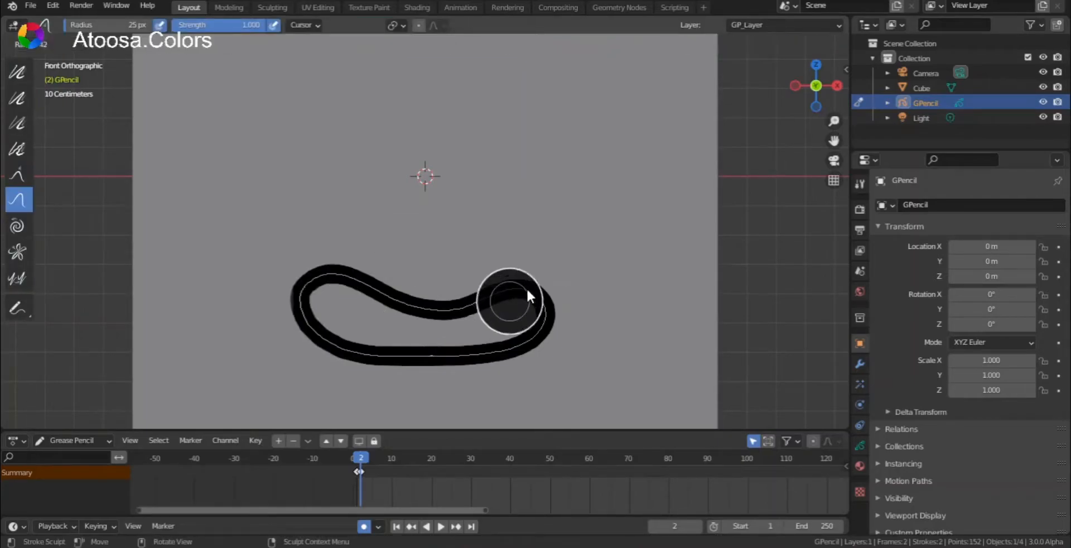
{"action": "mouse_move", "coordinate": [526, 294]}
{"action": "left_mouse_down"}
{"action": "mouse_move", "coordinate": [533, 275]}
{"action": "mouse_move", "coordinate": [548, 303]}
{"action": "mouse_move", "coordinate": [444, 302]}
{"action": "left_mouse_up"}
{"action": "scroll", "coordinate": [474, 268], "scroll_direction": "down", "scroll_amount": 3}
Return to Draw Mode, go to frame 3 and draw a taller, wide-open mouth outline
{"action": "key", "text": "ctrl+Tab"}
{"action": "left_click", "coordinate": [432, 348]}
{"action": "scroll", "coordinate": [431, 348], "scroll_direction": "up", "scroll_amount": 2}
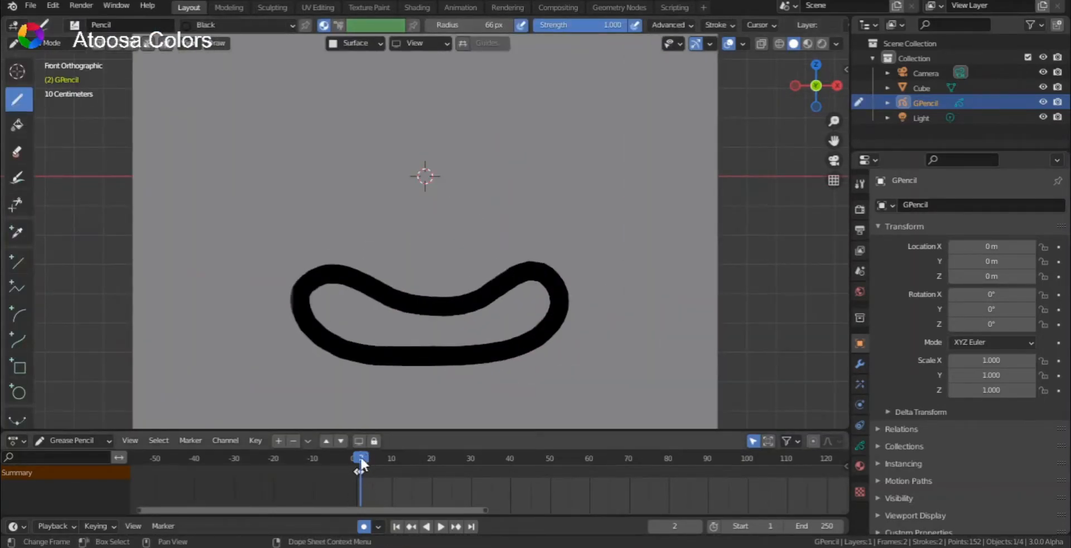
{"action": "left_click_drag", "start_coordinate": [357, 456], "coordinate": [364, 456]}
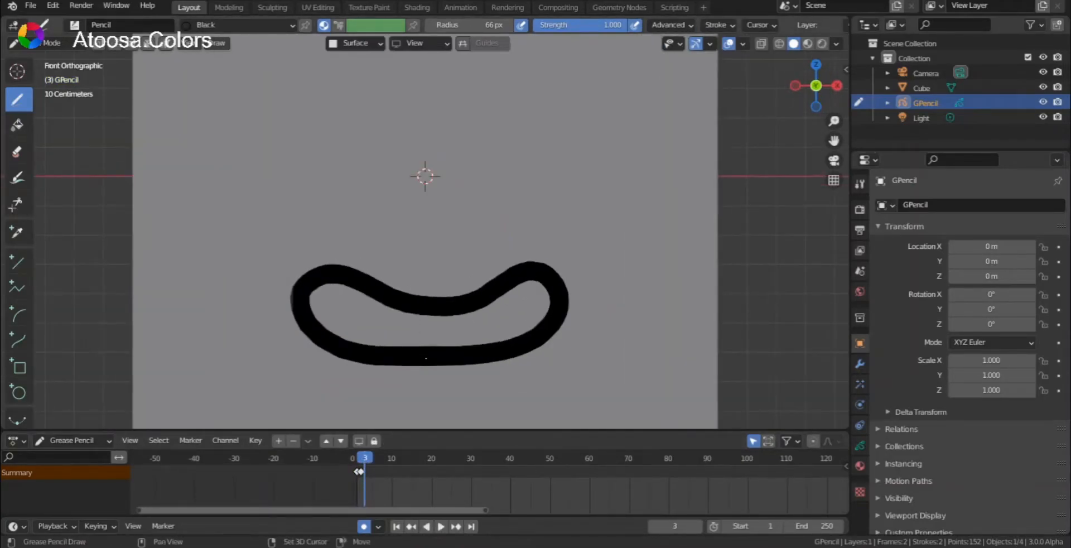
{"action": "mouse_move", "coordinate": [429, 358]}
{"action": "left_mouse_down"}
{"action": "mouse_move", "coordinate": [383, 359]}
{"action": "mouse_move", "coordinate": [296, 299]}
{"action": "mouse_move", "coordinate": [281, 215]}
{"action": "mouse_move", "coordinate": [393, 234]}
{"action": "mouse_move", "coordinate": [477, 220]}
{"action": "mouse_move", "coordinate": [536, 195]}
{"action": "mouse_move", "coordinate": [569, 227]}
{"action": "mouse_move", "coordinate": [544, 298]}
{"action": "mouse_move", "coordinate": [470, 358]}
{"action": "left_mouse_up"}
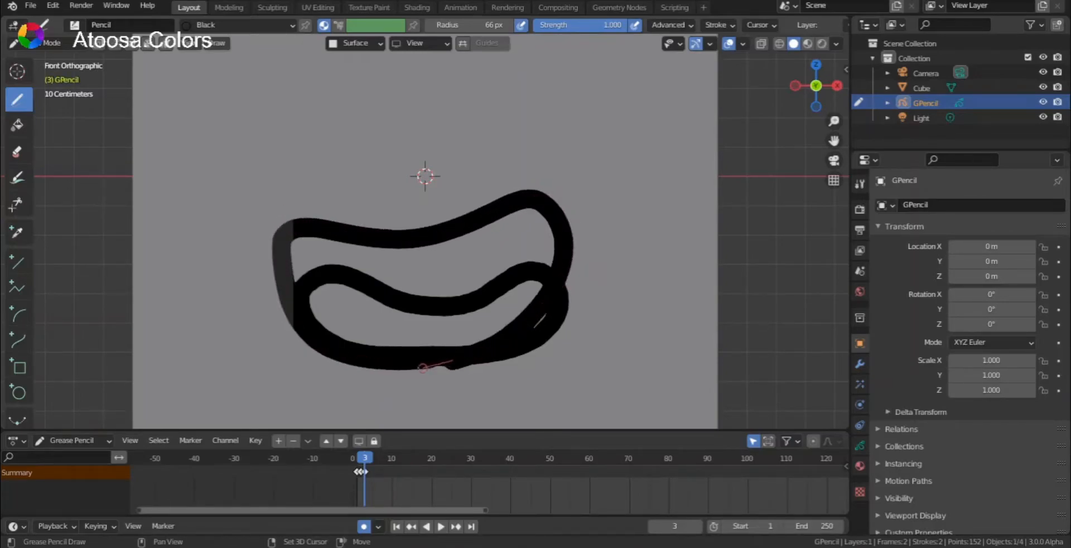
{"action": "left_click_drag", "start_coordinate": [390, 356], "coordinate": [393, 355]}
Enter Sculpt Mode and smooth the overlapping stroke ends at the bottom of the frame 3 mouth
{"action": "key", "text": "ctrl+Tab"}
{"action": "left_click", "coordinate": [515, 362]}
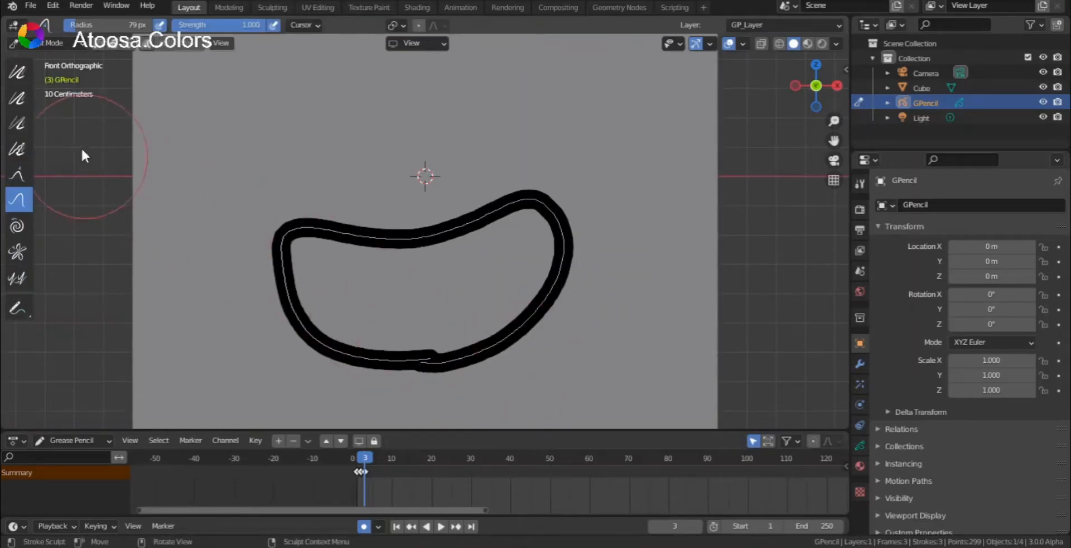
{"action": "left_click", "coordinate": [17, 72]}
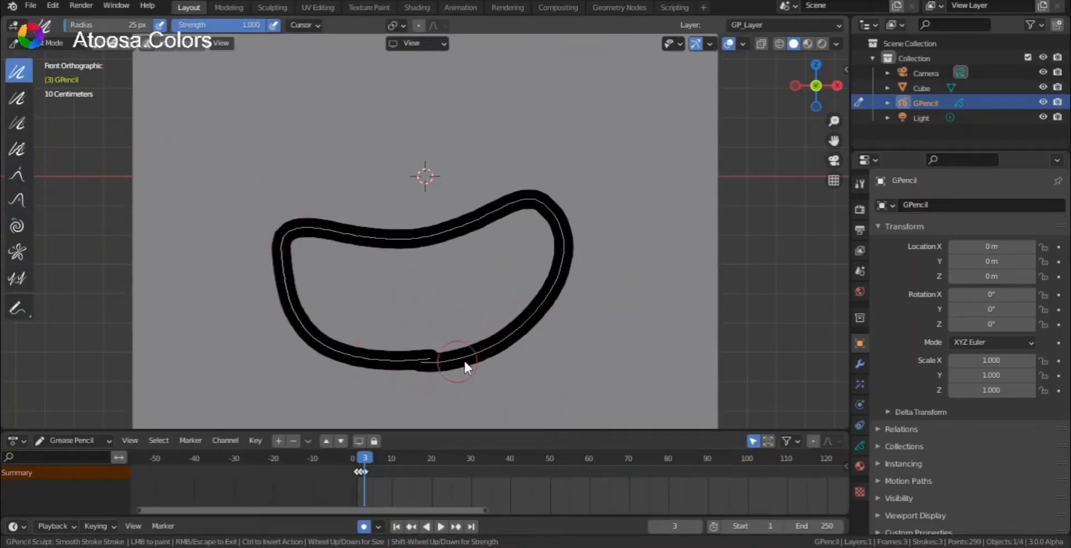
{"action": "left_click_drag", "start_coordinate": [383, 367], "coordinate": [431, 354]}
Push the left corner of the frame 3 mouth up and outward, even out its bottom curve, and return to Draw Mode
{"action": "left_click", "coordinate": [18, 199]}
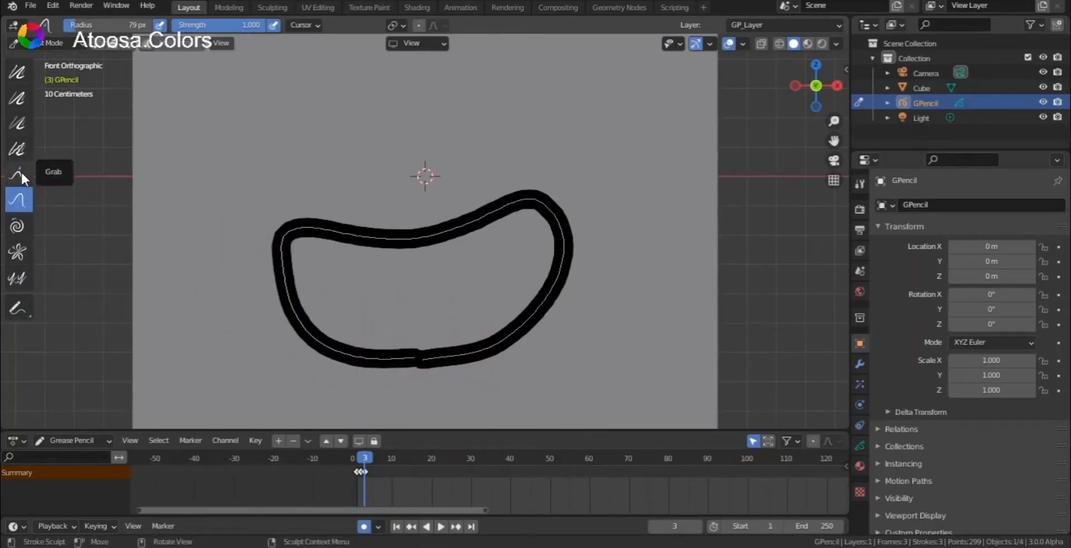
{"action": "mouse_move", "coordinate": [294, 233]}
{"action": "left_mouse_down"}
{"action": "mouse_move", "coordinate": [291, 224]}
{"action": "mouse_move", "coordinate": [334, 243]}
{"action": "mouse_move", "coordinate": [337, 232]}
{"action": "mouse_move", "coordinate": [302, 292]}
{"action": "mouse_move", "coordinate": [298, 264]}
{"action": "mouse_move", "coordinate": [280, 251]}
{"action": "mouse_move", "coordinate": [323, 170]}
{"action": "mouse_move", "coordinate": [346, 217]}
{"action": "mouse_move", "coordinate": [371, 220]}
{"action": "mouse_move", "coordinate": [366, 231]}
{"action": "mouse_move", "coordinate": [343, 225]}
{"action": "mouse_move", "coordinate": [357, 249]}
{"action": "mouse_move", "coordinate": [467, 237]}
{"action": "left_mouse_up"}
{"action": "mouse_move", "coordinate": [430, 351]}
{"action": "left_mouse_down"}
{"action": "mouse_move", "coordinate": [413, 355]}
{"action": "mouse_move", "coordinate": [411, 367]}
{"action": "mouse_move", "coordinate": [399, 362]}
{"action": "mouse_move", "coordinate": [423, 373]}
{"action": "mouse_move", "coordinate": [371, 365]}
{"action": "mouse_move", "coordinate": [390, 363]}
{"action": "left_mouse_up"}
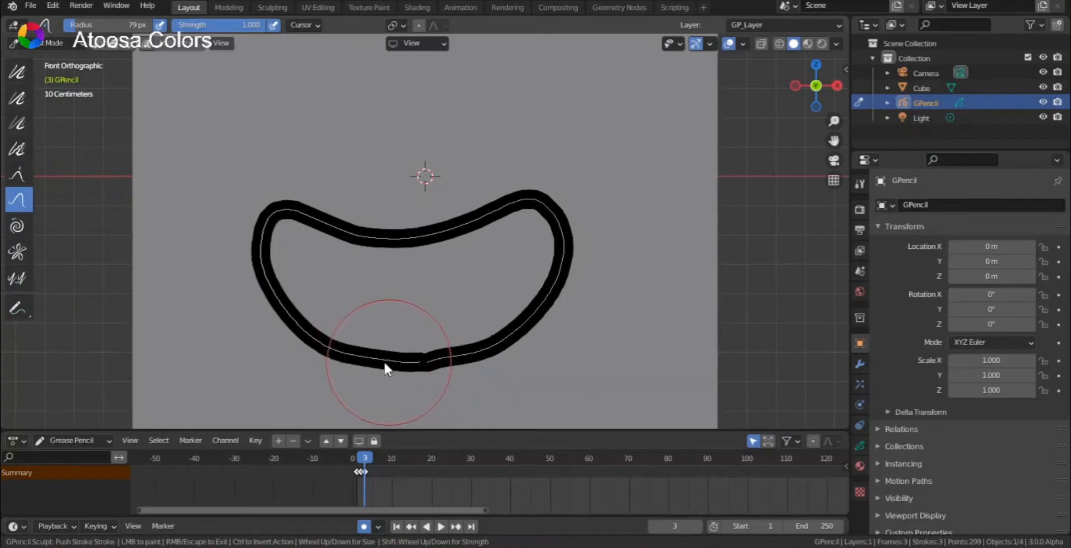
{"action": "mouse_move", "coordinate": [459, 366]}
{"action": "left_mouse_down"}
{"action": "mouse_move", "coordinate": [504, 350]}
{"action": "mouse_move", "coordinate": [458, 354]}
{"action": "mouse_move", "coordinate": [492, 343]}
{"action": "mouse_move", "coordinate": [505, 323]}
{"action": "left_mouse_up"}
{"action": "key", "text": "ctrl+Tab"}
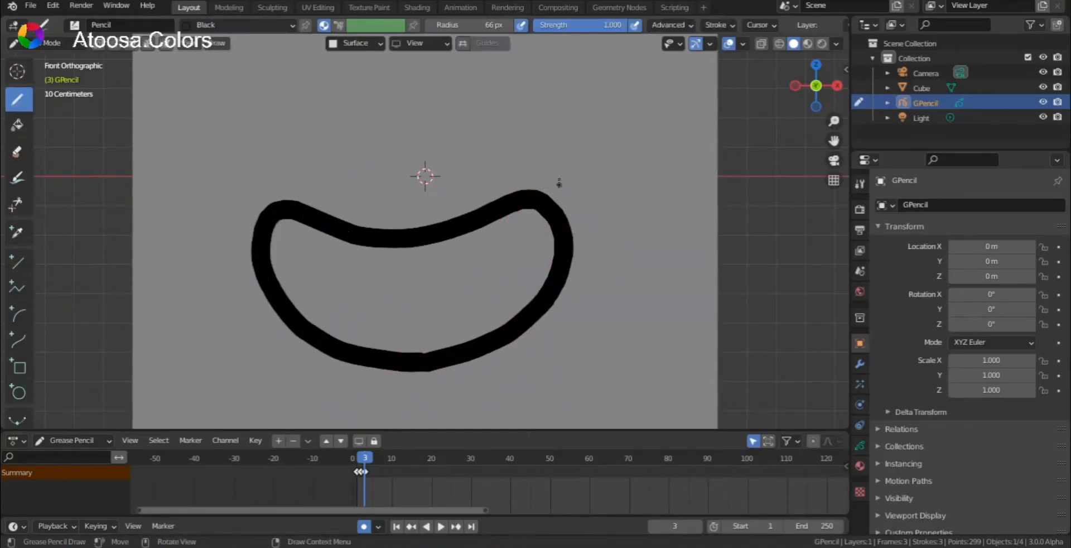
Go to frame 5 and move the three mouth keyframes three frames earlier, ending at frame 0
{"action": "scroll", "coordinate": [559, 189], "scroll_direction": "down", "scroll_amount": 3}
{"action": "scroll", "coordinate": [559, 188], "scroll_direction": "up", "scroll_amount": 1}
{"action": "mouse_move", "coordinate": [366, 458]}
{"action": "left_mouse_down"}
{"action": "mouse_move", "coordinate": [356, 461]}
{"action": "mouse_move", "coordinate": [377, 457]}
{"action": "mouse_move", "coordinate": [346, 460]}
{"action": "left_mouse_up"}
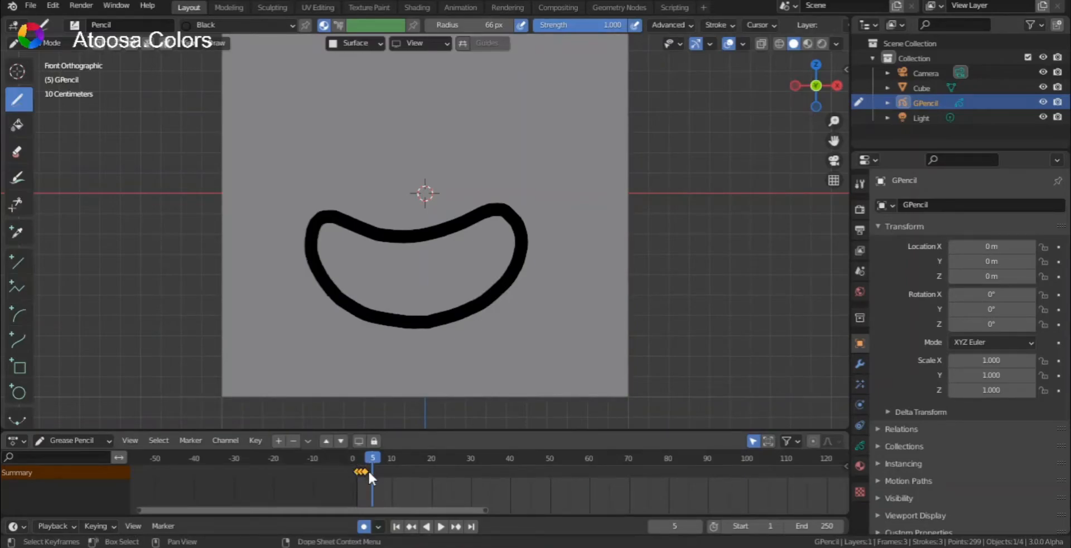
{"action": "key", "text": "g"}
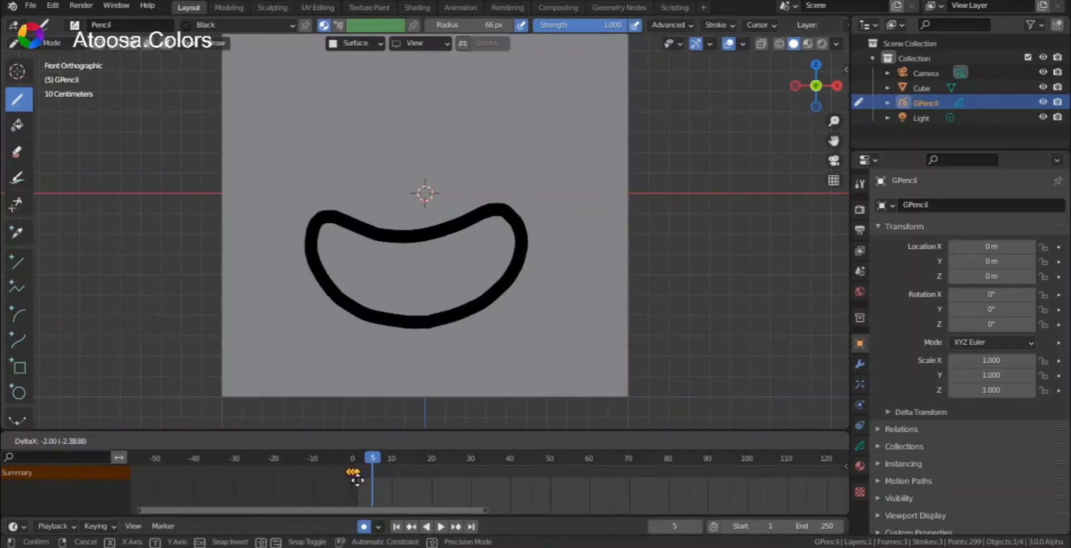
{"action": "left_click", "coordinate": [357, 479]}
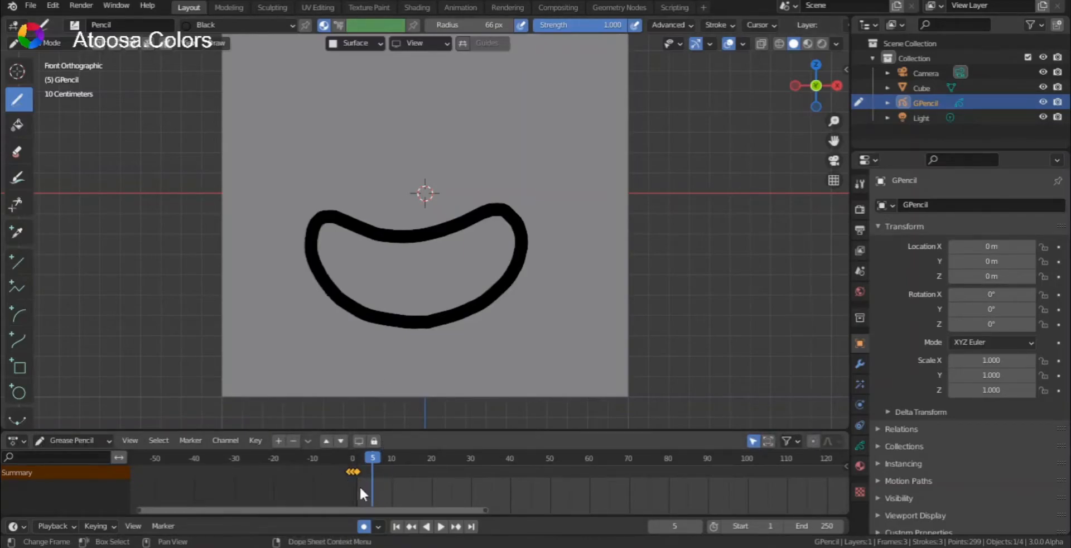
{"action": "key", "text": "g"}
{"action": "left_click", "coordinate": [353, 470]}
Switch to Object Mode and add a second Grease Pencil layer above GP_Layer
{"action": "key", "text": "ctrl+Tab"}
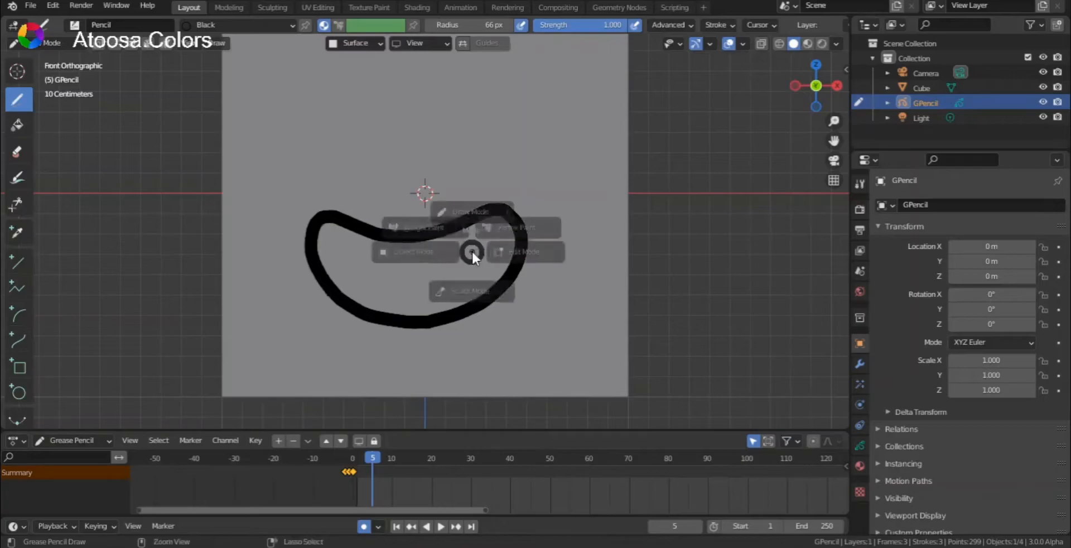
{"action": "left_click", "coordinate": [390, 253]}
{"action": "scroll", "coordinate": [585, 139], "scroll_direction": "down", "scroll_amount": 4}
{"action": "scroll", "coordinate": [558, 304], "scroll_direction": "up", "scroll_amount": 4}
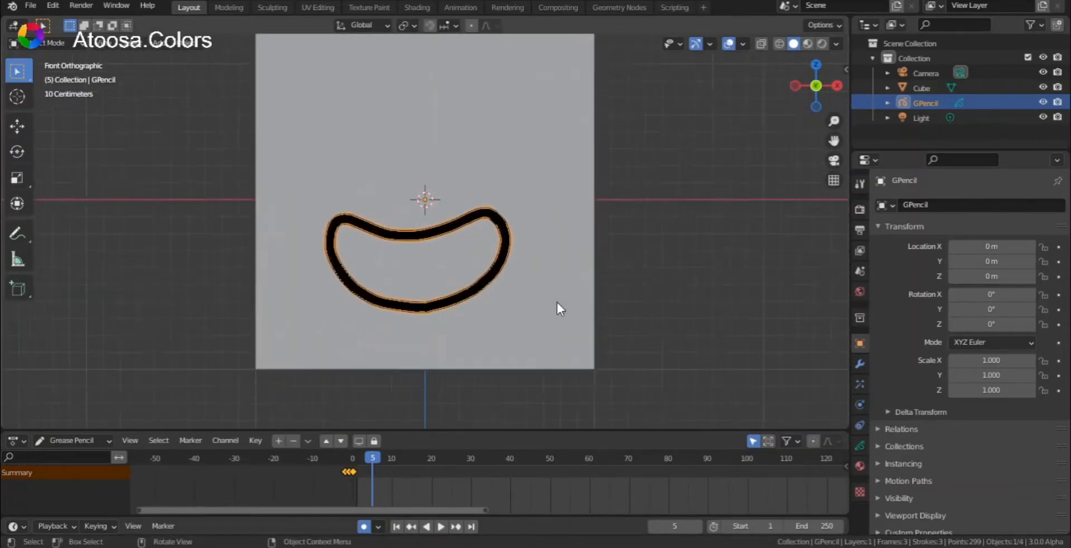
{"action": "left_click", "coordinate": [856, 442]}
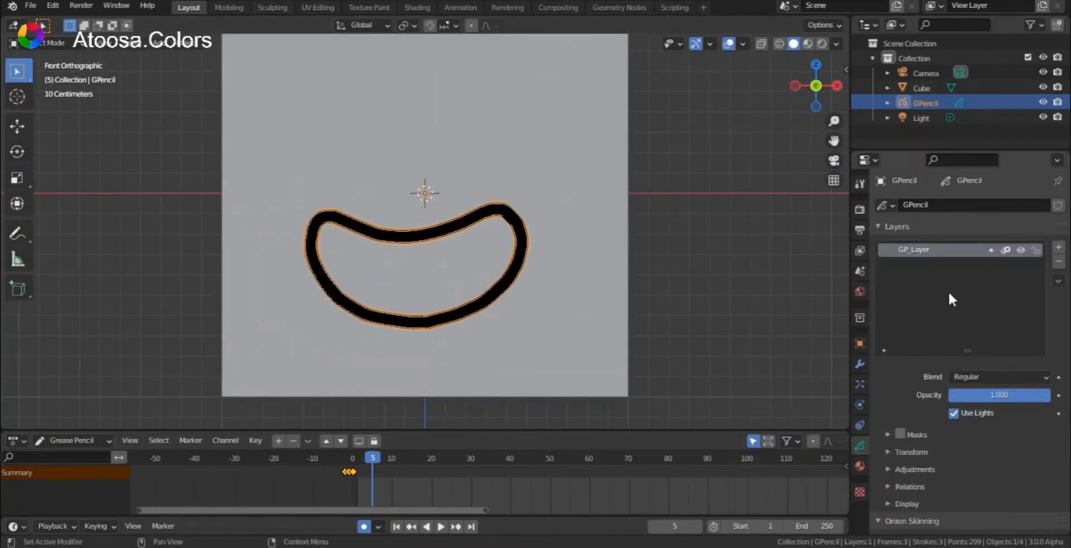
{"action": "left_click", "coordinate": [1058, 246]}
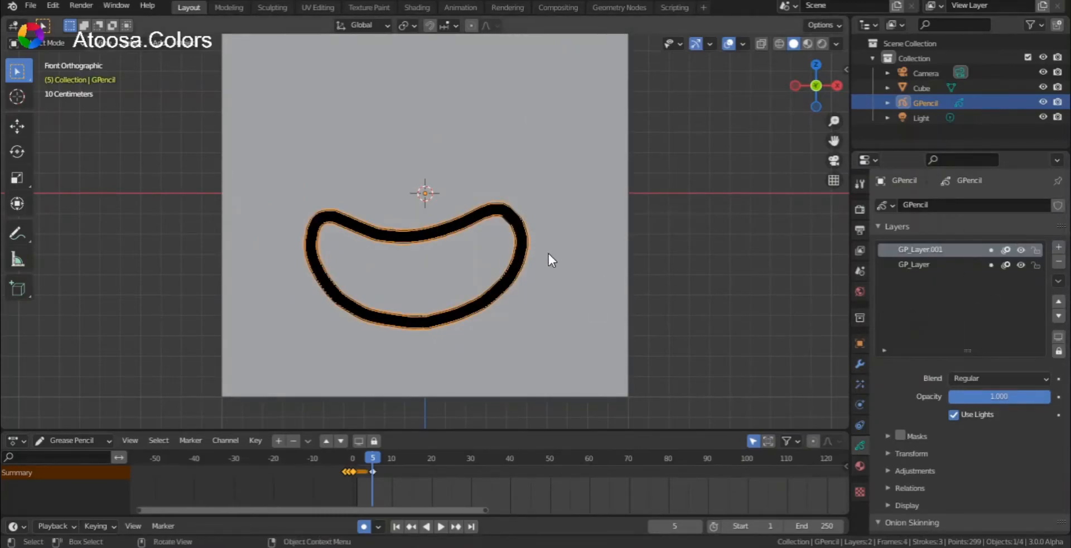
Return to Draw Mode and draw a short nose, two vertical eye lines and two slanted eyebrows above the mouth
{"action": "key", "text": "ctrl+Tab"}
{"action": "left_click", "coordinate": [556, 115]}
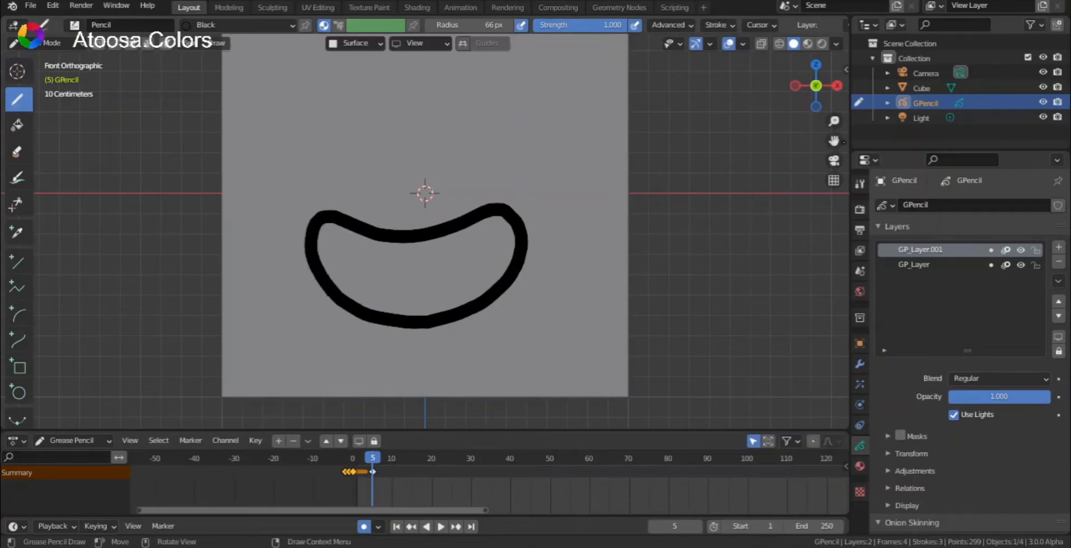
{"action": "left_click_drag", "start_coordinate": [835, 141], "coordinate": [846, 221]}
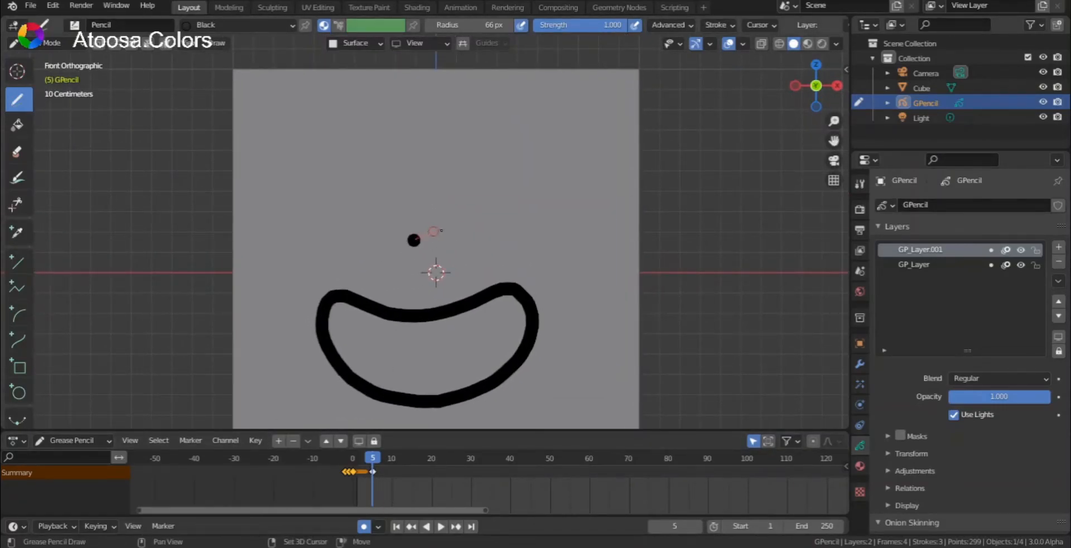
{"action": "left_click_drag", "start_coordinate": [354, 186], "coordinate": [357, 247]}
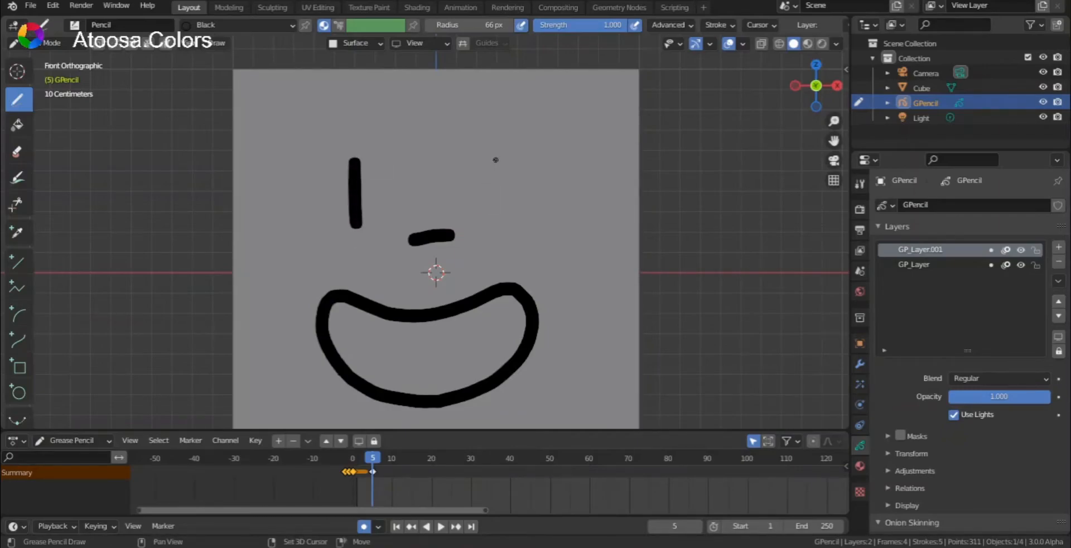
{"action": "left_click_drag", "start_coordinate": [497, 250], "coordinate": [497, 252], "text": "shift"}
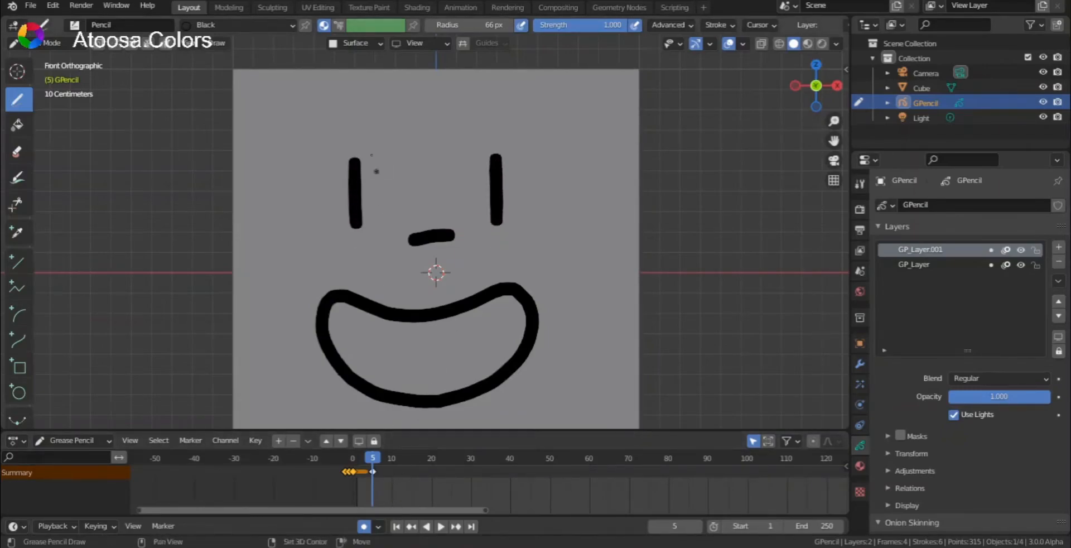
{"action": "left_click_drag", "start_coordinate": [371, 85], "coordinate": [374, 83], "text": "shift"}
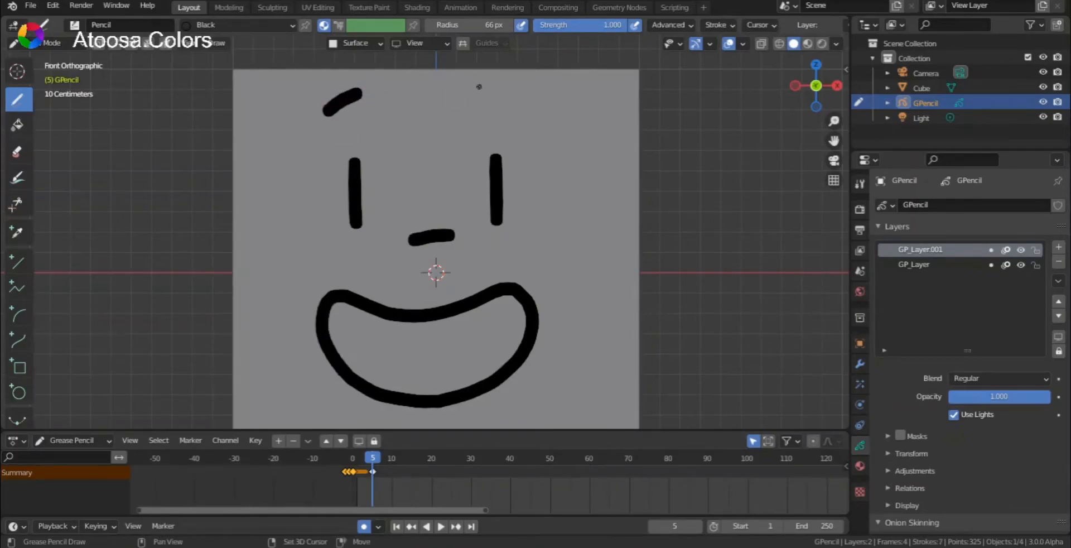
{"action": "left_click_drag", "start_coordinate": [517, 113], "coordinate": [527, 128], "text": "shift"}
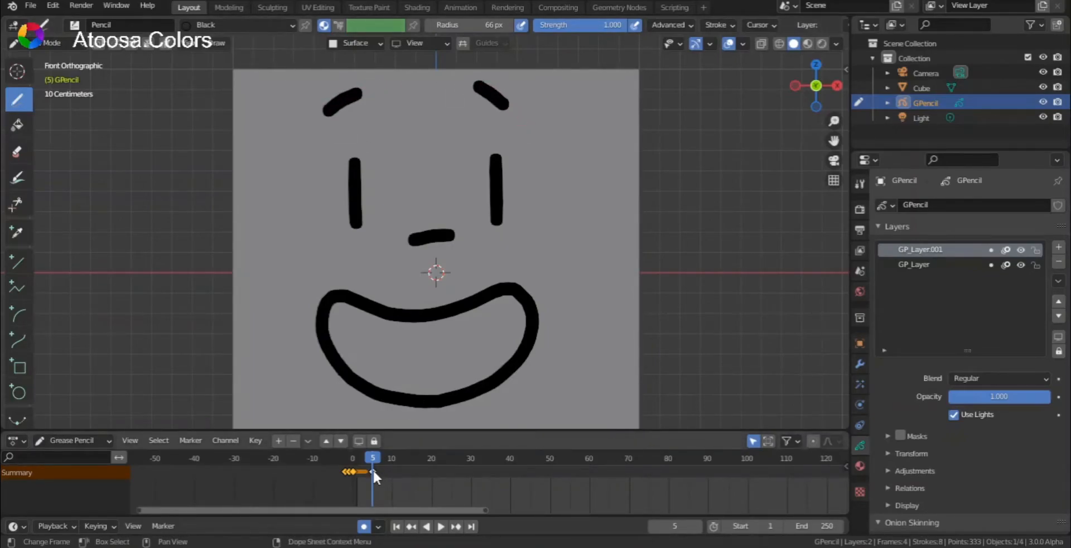
Move the new layer's keyframe from frame 5 to frame 1 and switch to Object Mode
{"action": "left_click_drag", "start_coordinate": [373, 471], "coordinate": [358, 486]}
{"action": "key", "text": "ctrl+Tab"}
{"action": "left_click", "coordinate": [431, 199]}
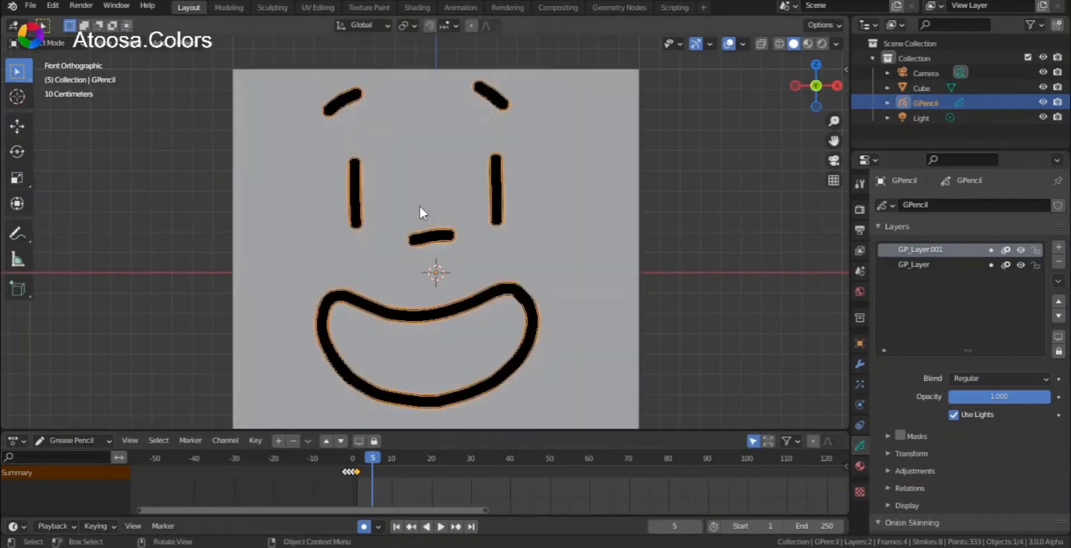
Add a Time Offset modifier to the Grease Pencil object in Fixed Frame mode and limit its influence to GP_Layer
{"action": "left_click", "coordinate": [859, 363]}
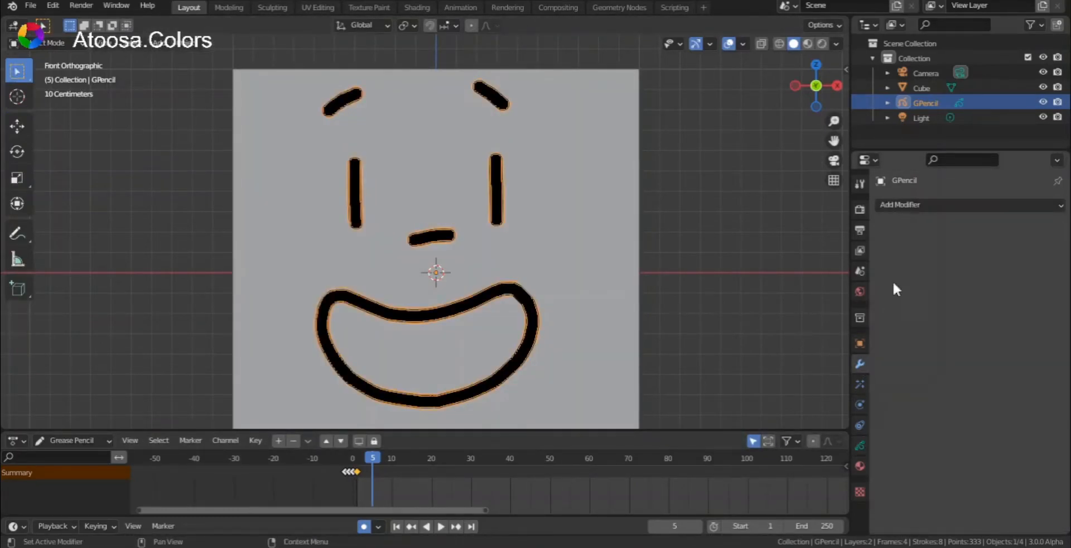
{"action": "left_click", "coordinate": [917, 204]}
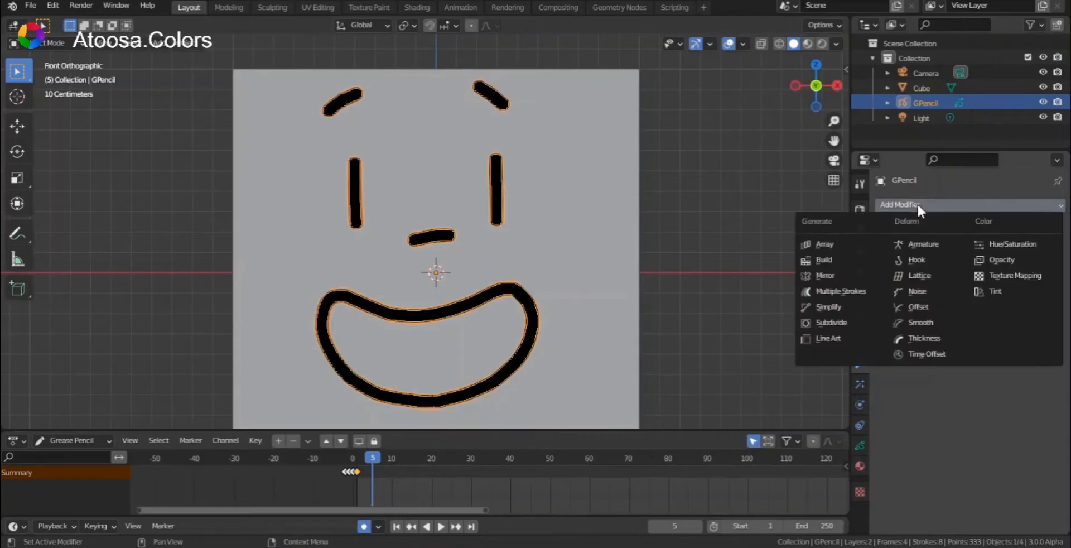
{"action": "left_click", "coordinate": [918, 356]}
{"action": "left_click", "coordinate": [980, 251]}
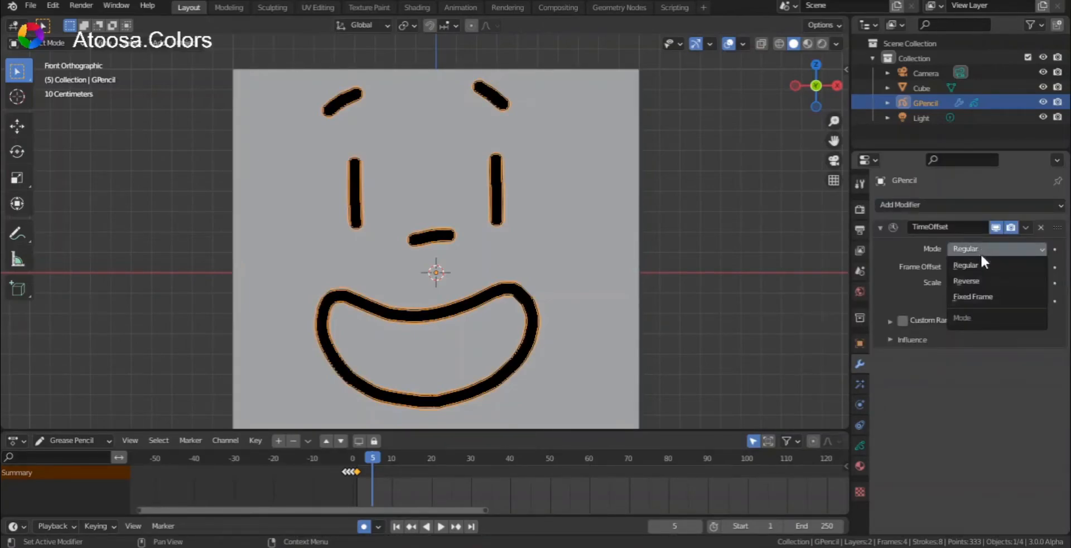
{"action": "left_click", "coordinate": [976, 297]}
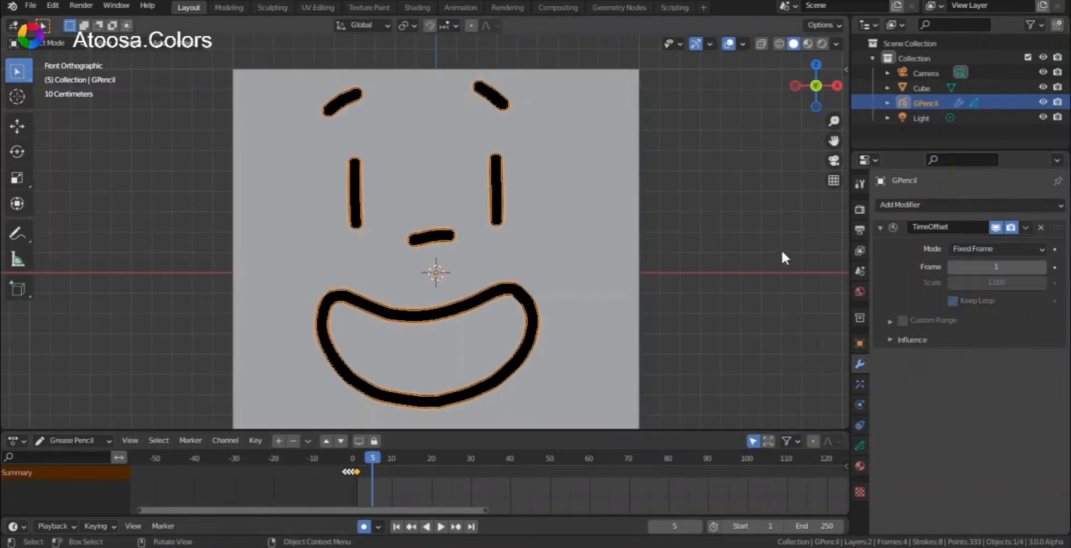
{"action": "left_click", "coordinate": [911, 339]}
{"action": "left_click", "coordinate": [987, 360]}
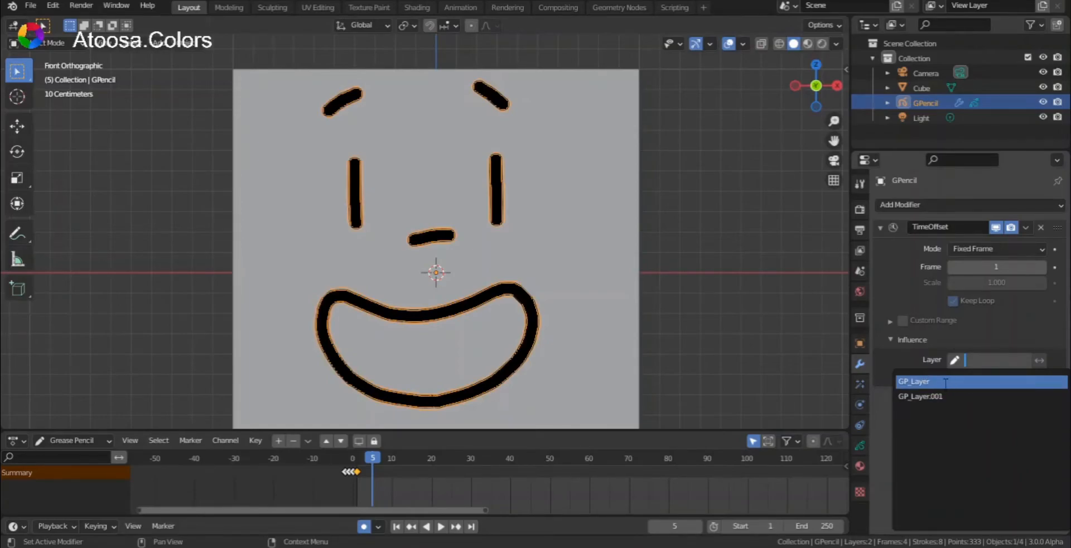
{"action": "left_click", "coordinate": [945, 382]}
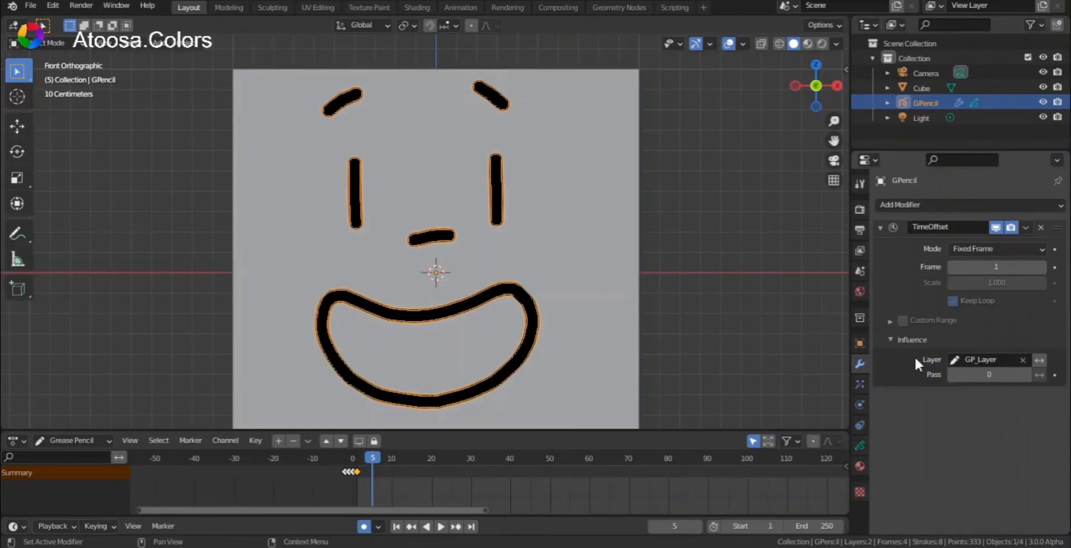
Toggle the visibility of GP_Layer off and on to check which strokes it holds
{"action": "left_click", "coordinate": [860, 444]}
{"action": "left_click", "coordinate": [1020, 265]}
{"action": "left_click", "coordinate": [1020, 265]}
{"action": "left_click", "coordinate": [1020, 265]}
{"action": "left_click", "coordinate": [1020, 265]}
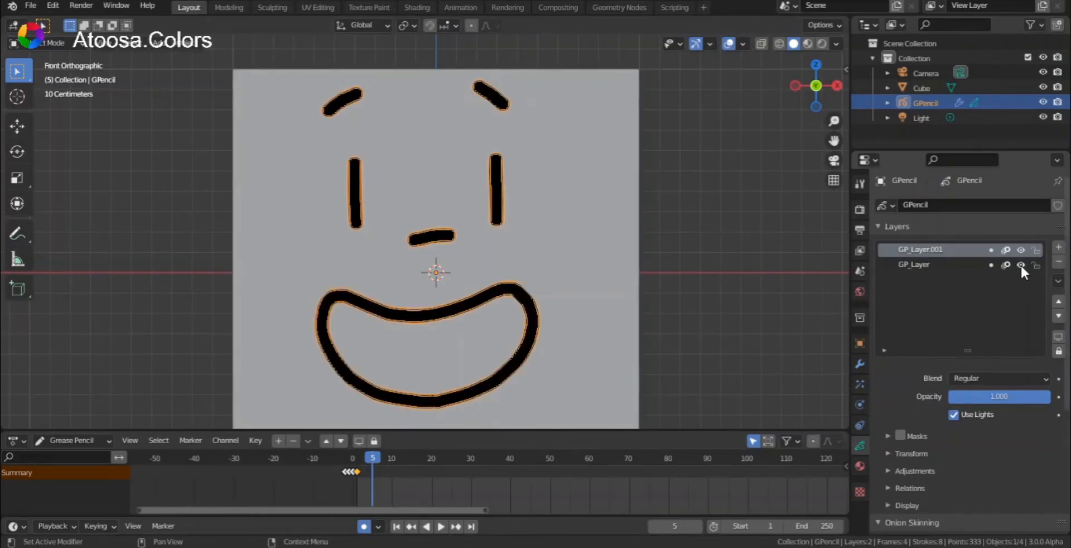
Switch to the Animation workspace and view the cube's face from the front
{"action": "left_click", "coordinate": [422, 8]}
{"action": "left_click", "coordinate": [189, 8]}
{"action": "mouse_move", "coordinate": [833, 140]}
{"action": "left_mouse_down"}
{"action": "mouse_move", "coordinate": [843, 120]}
{"action": "mouse_move", "coordinate": [617, 91]}
{"action": "left_mouse_up"}
{"action": "left_click", "coordinate": [462, 5]}
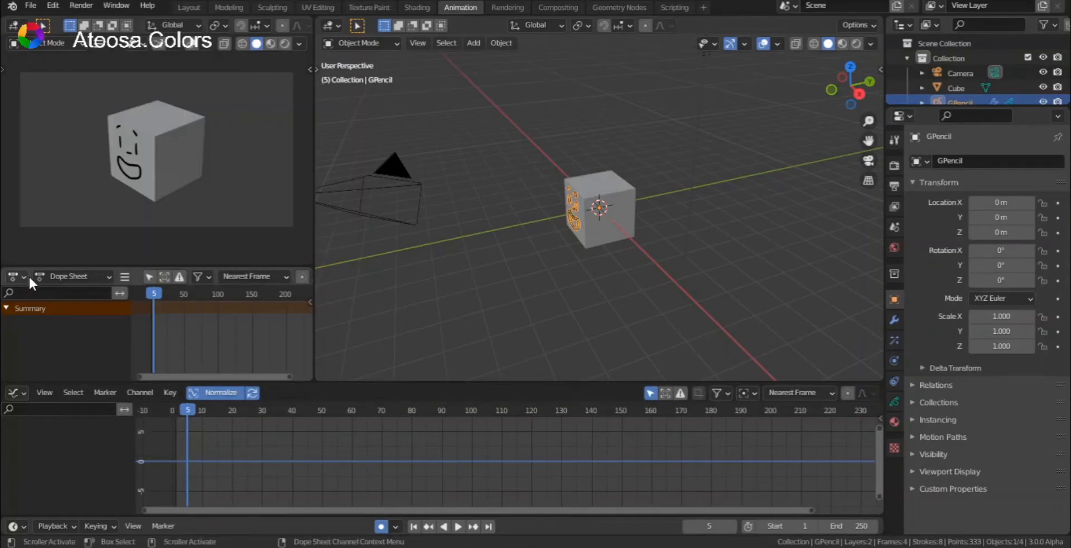
{"action": "scroll", "coordinate": [675, 196], "scroll_direction": "up", "scroll_amount": 3}
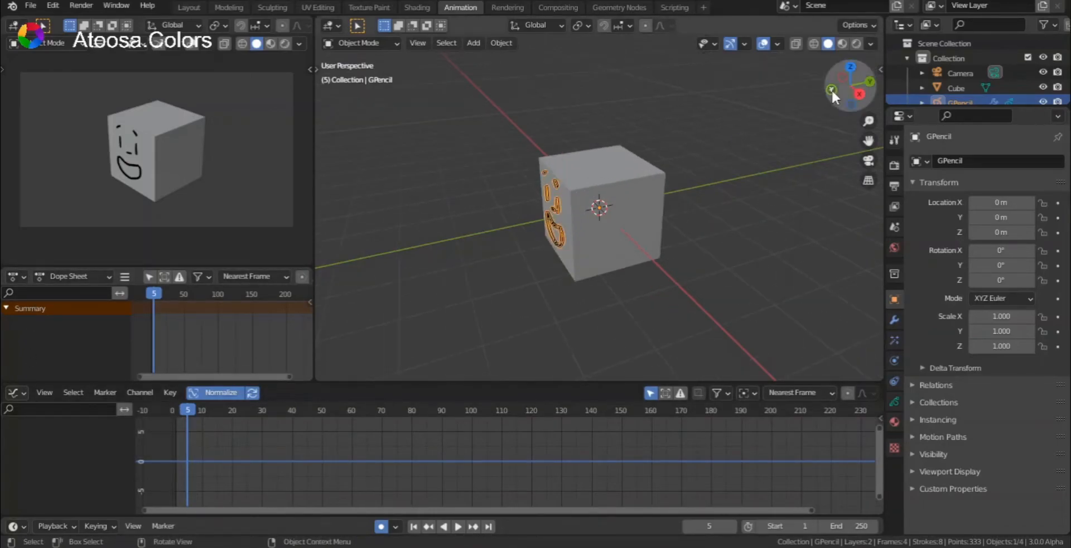
{"action": "left_click", "coordinate": [831, 89]}
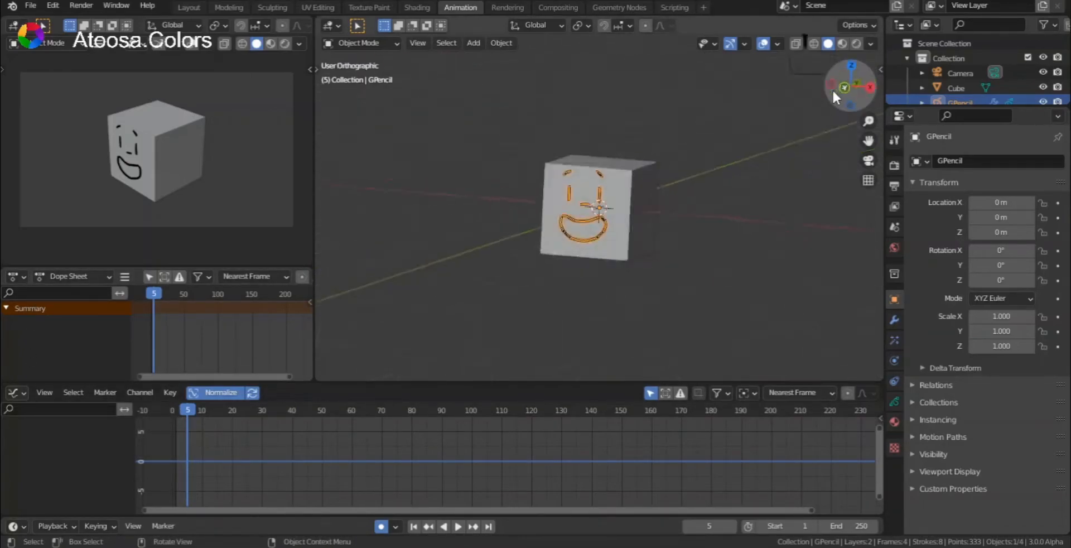
Set the current frame to 0 and stop playback
{"action": "left_click", "coordinate": [177, 410]}
{"action": "key", "text": "space"}
{"action": "left_click_drag", "start_coordinate": [175, 411], "coordinate": [173, 410]}
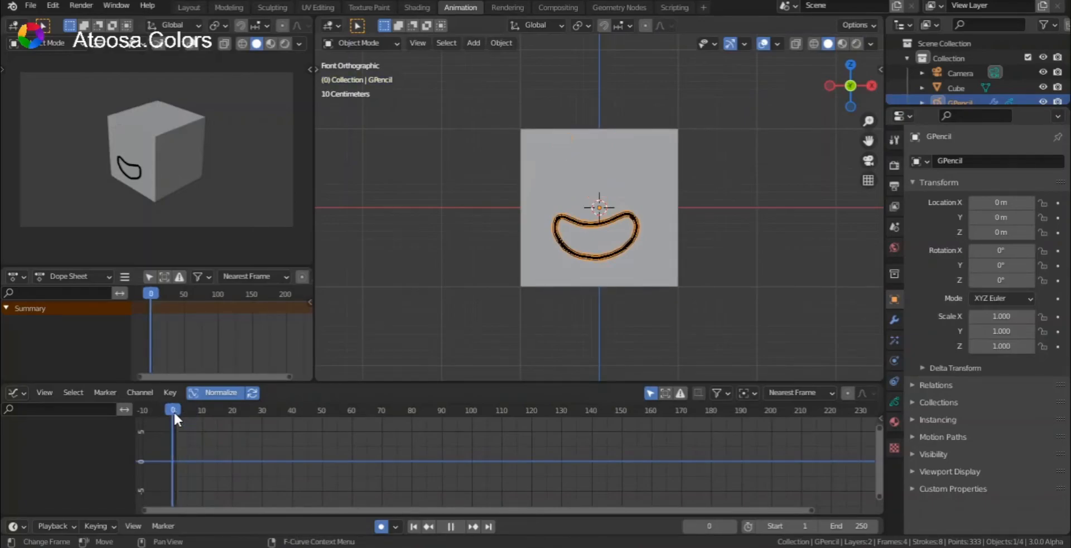
{"action": "key", "text": "space"}
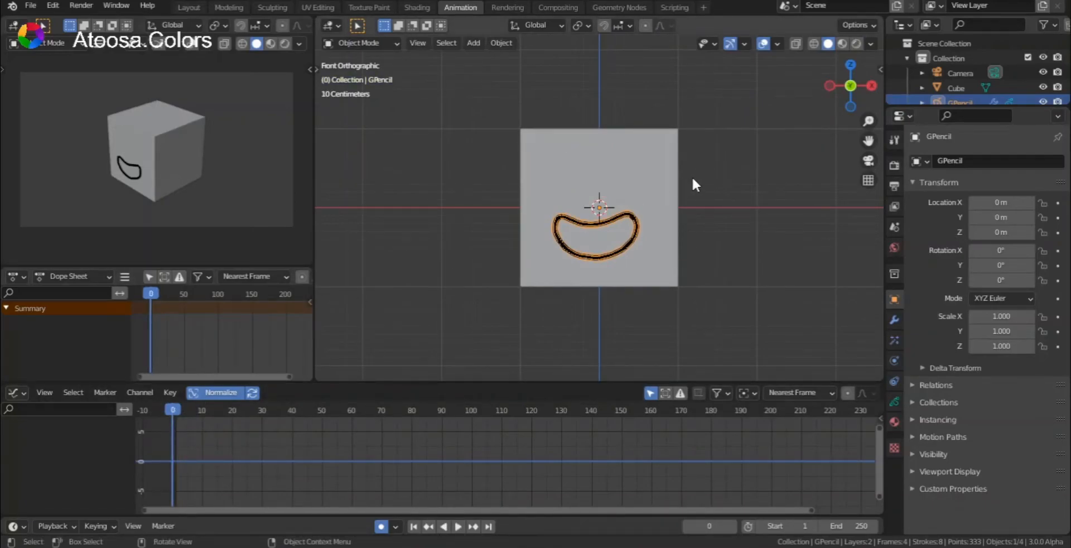
{"action": "key", "text": "i"}
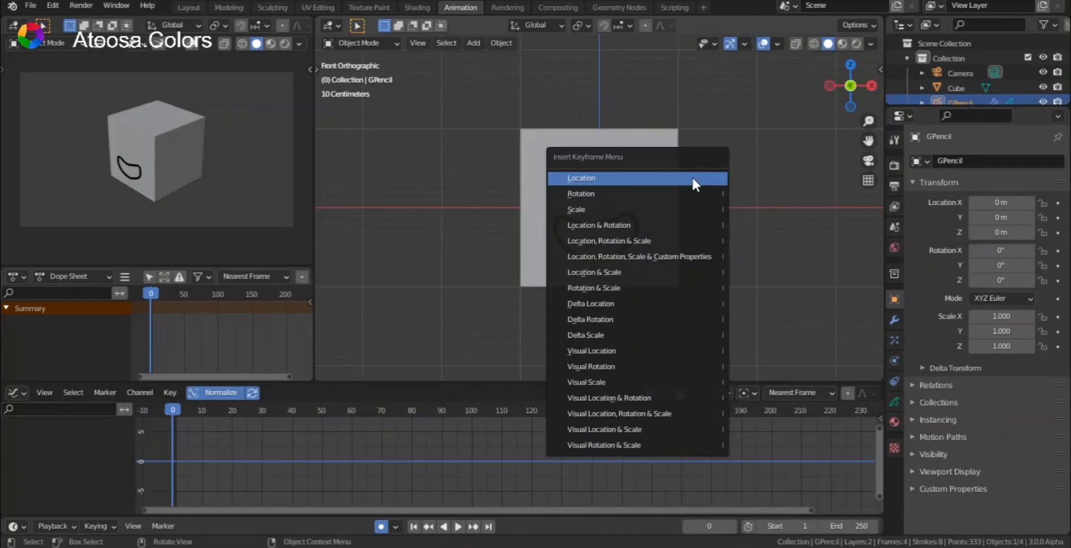
{"action": "left_click", "coordinate": [656, 178]}
{"action": "scroll", "coordinate": [748, 195], "scroll_direction": "up", "scroll_amount": 3}
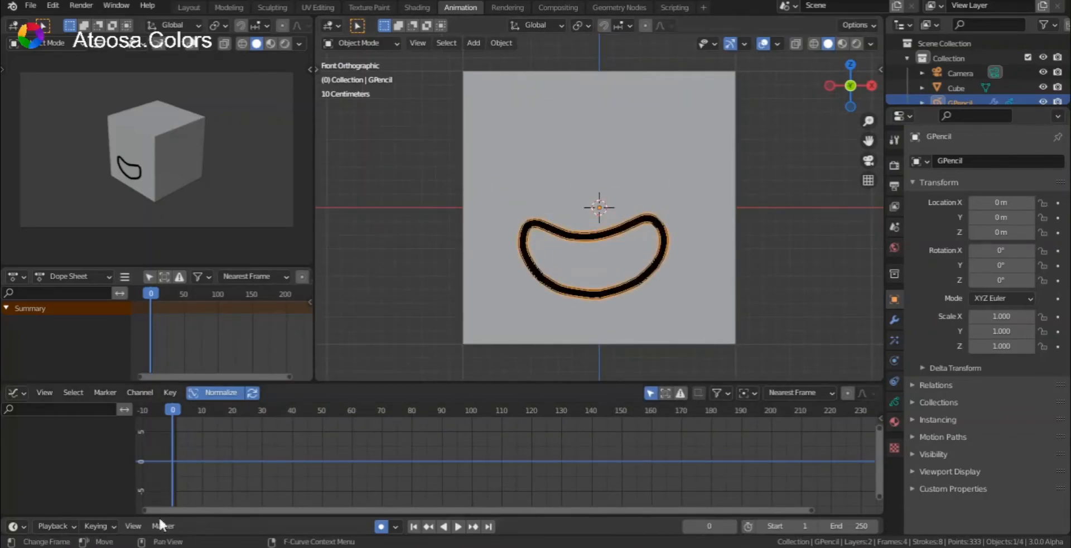
Keyframe the Frame value of the Time Offset modifier at 1 on frame 0
{"action": "left_click", "coordinate": [895, 320]}
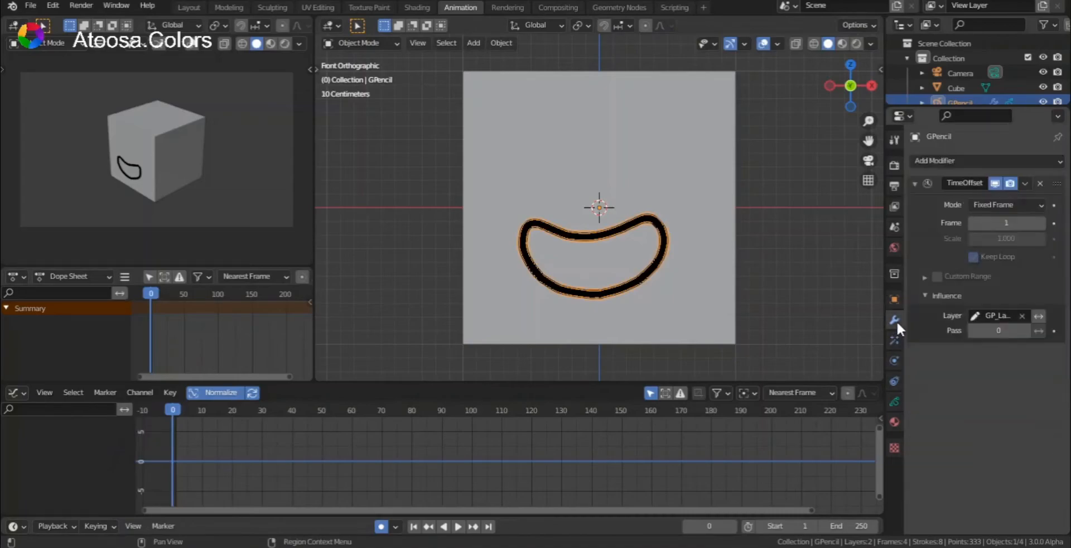
{"action": "left_click", "coordinate": [1053, 223]}
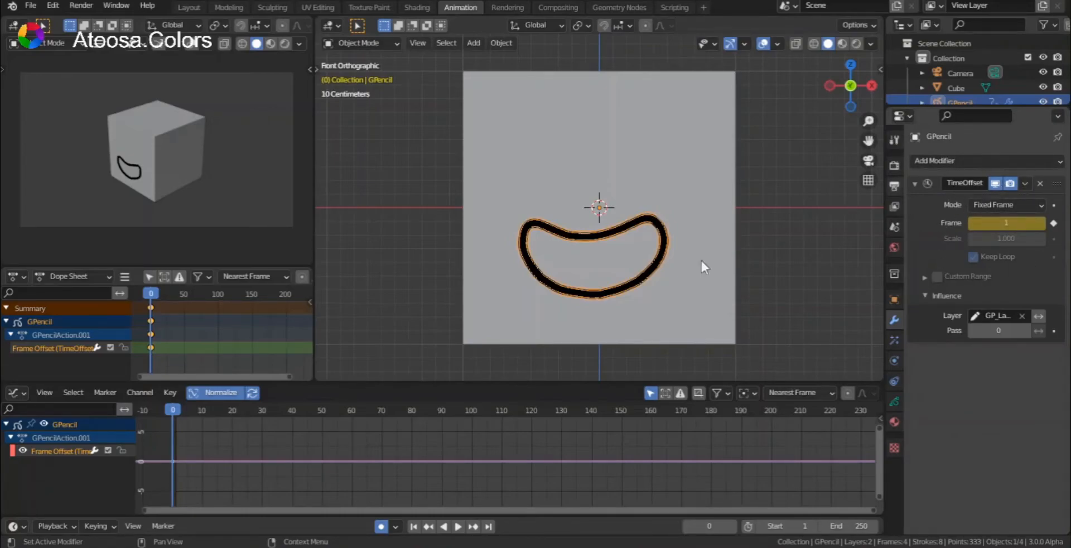
Bake the sound file into the F-curve of the Time Offset modifier's Frame value
{"action": "left_click", "coordinate": [172, 391]}
{"action": "mouse_move", "coordinate": [252, 379]}
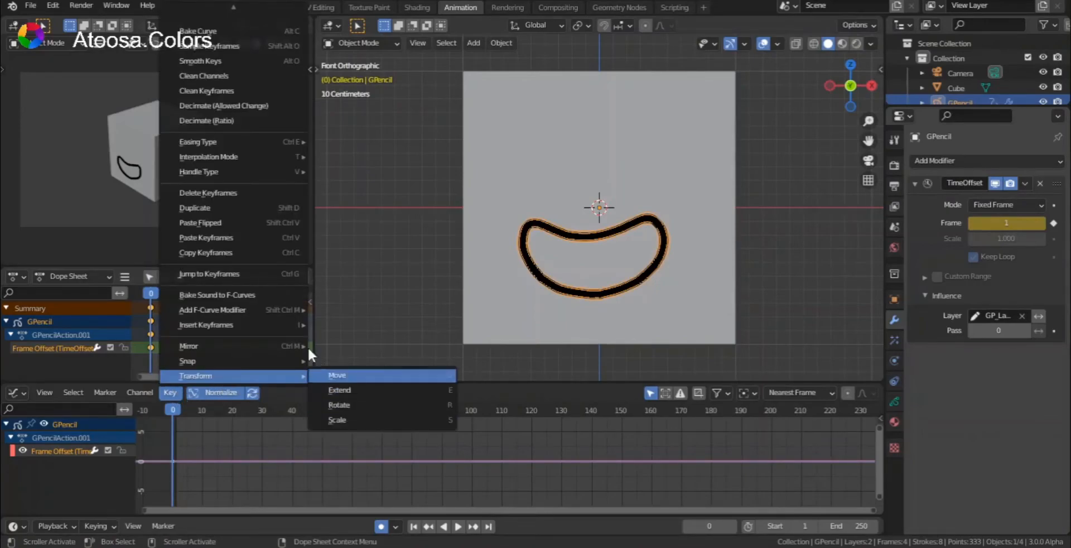
{"action": "left_click", "coordinate": [264, 295]}
{"action": "left_click_drag", "start_coordinate": [359, 293], "coordinate": [327, 412]}
{"action": "left_click", "coordinate": [273, 319]}
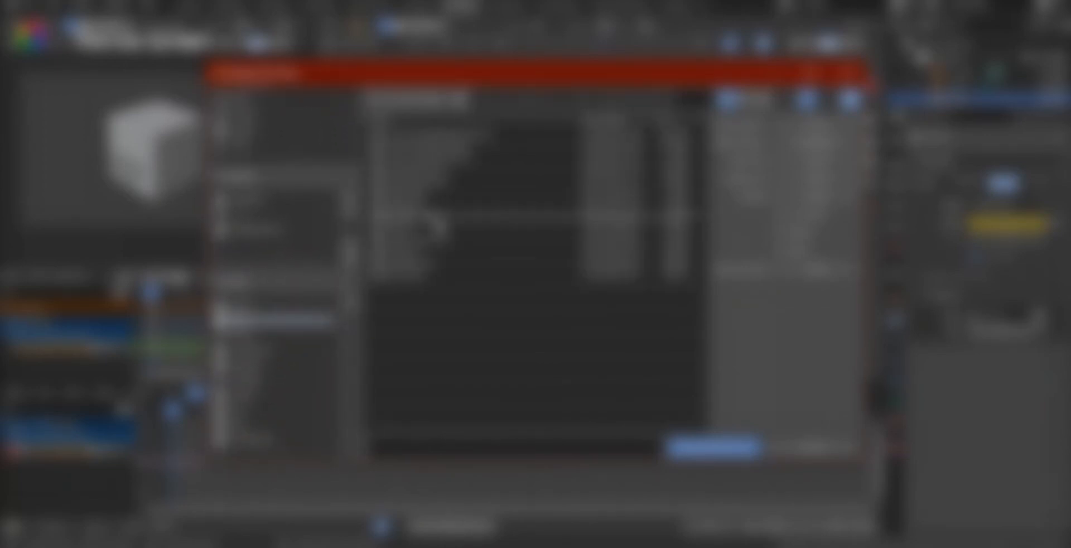
{"action": "double_click", "coordinate": [446, 168]}
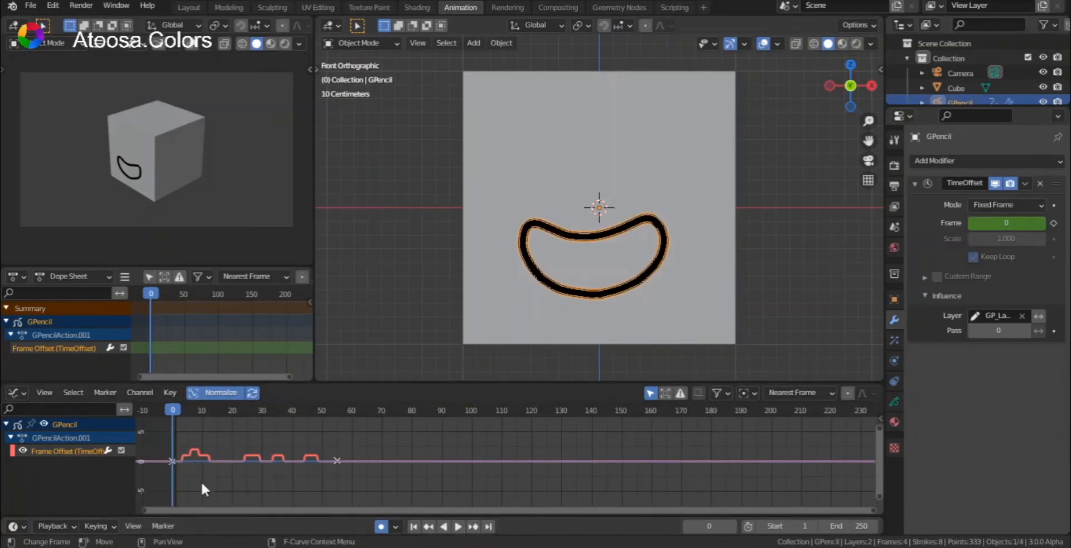
Add a Video Editing workspace and set the current frame to 1
{"action": "left_click", "coordinate": [704, 7]}
{"action": "mouse_move", "coordinate": [700, 93]}
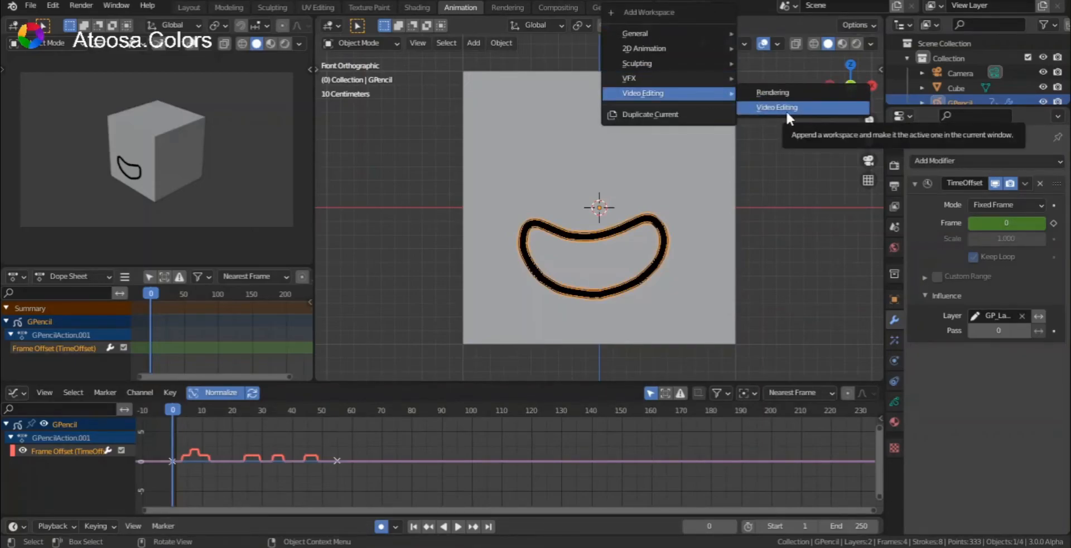
{"action": "left_click", "coordinate": [786, 109]}
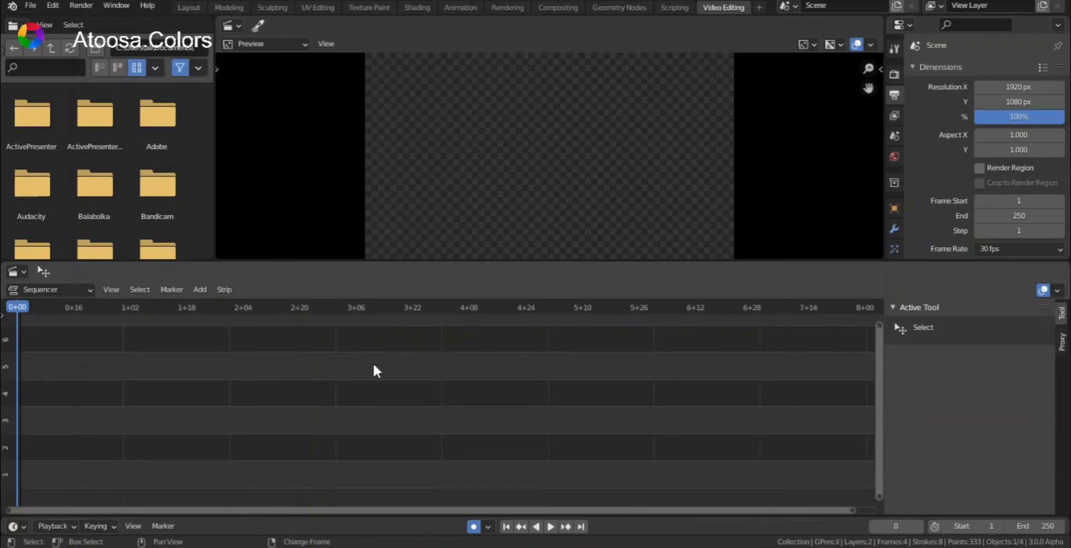
{"action": "key", "text": "shift+a"}
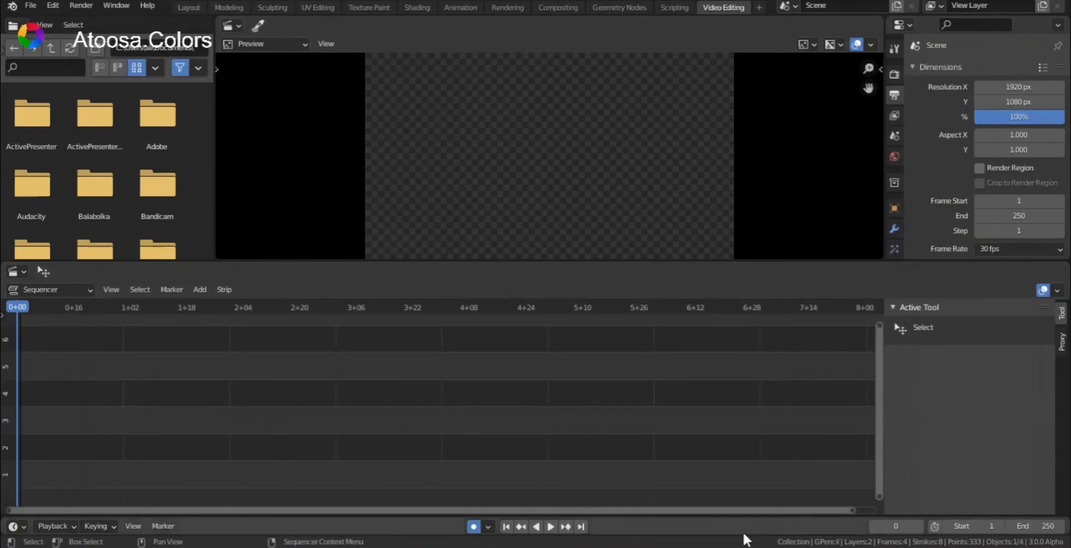
{"action": "left_click", "coordinate": [918, 525]}
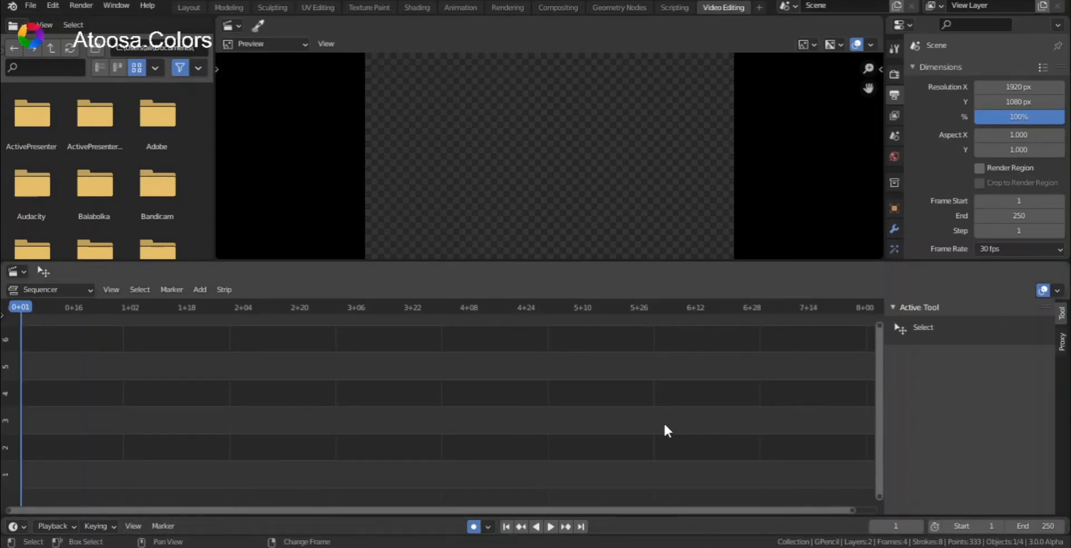
Add the sound file "Lets animate it.wav" as a strip on channel 1 of the sequencer, starting at frame 1
{"action": "key", "text": "shift+a"}
{"action": "left_click", "coordinate": [635, 412]}
{"action": "scroll", "coordinate": [298, 268], "scroll_direction": "down", "scroll_amount": 7}
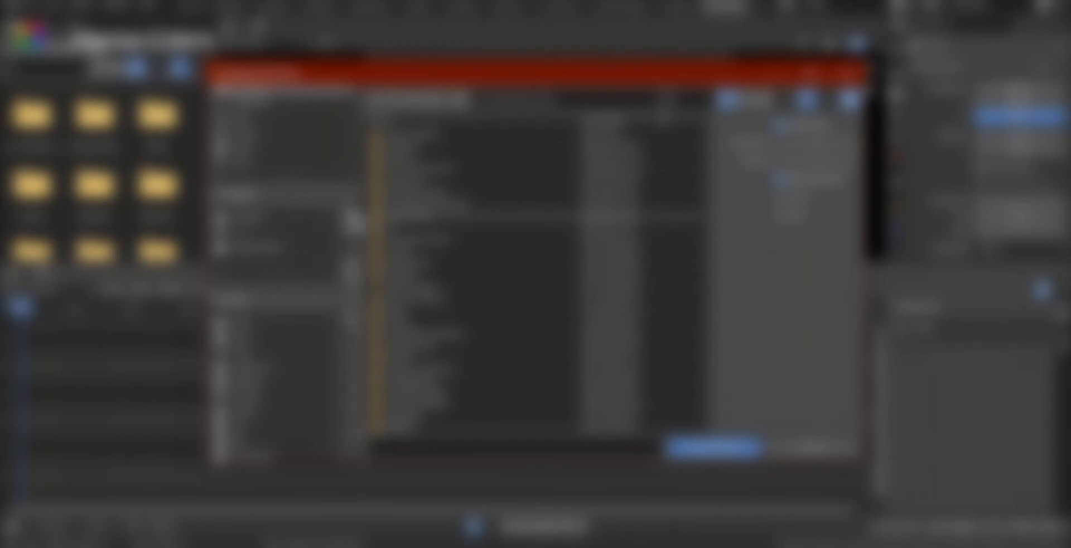
{"action": "scroll", "coordinate": [262, 312], "scroll_direction": "down", "scroll_amount": 1}
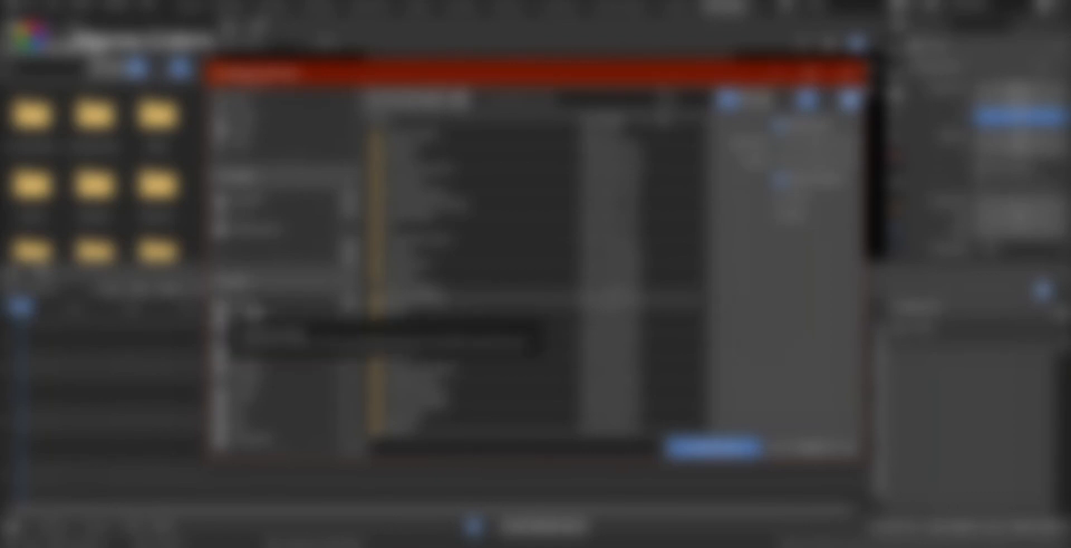
{"action": "left_click", "coordinate": [254, 310]}
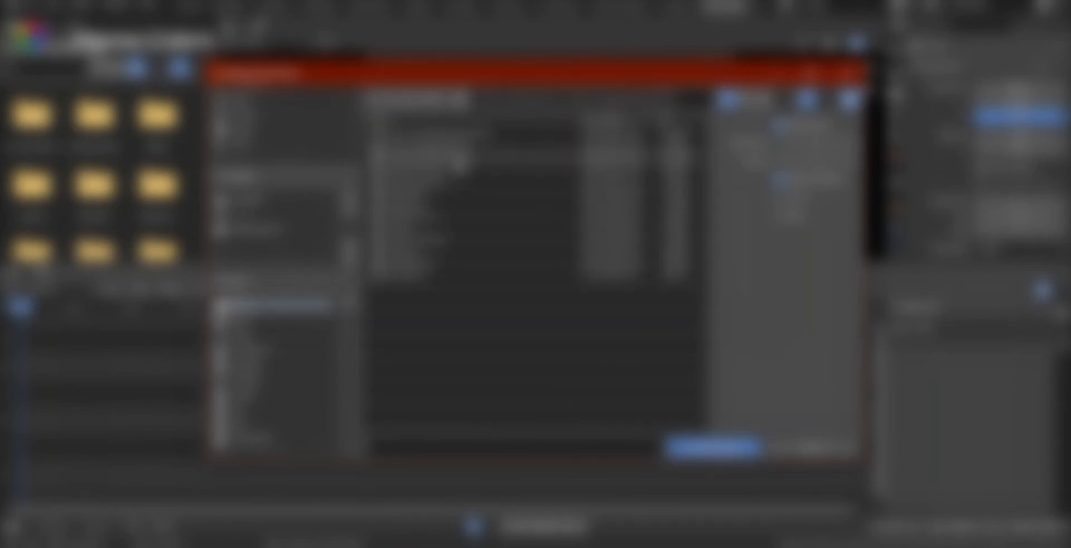
{"action": "left_click", "coordinate": [465, 171]}
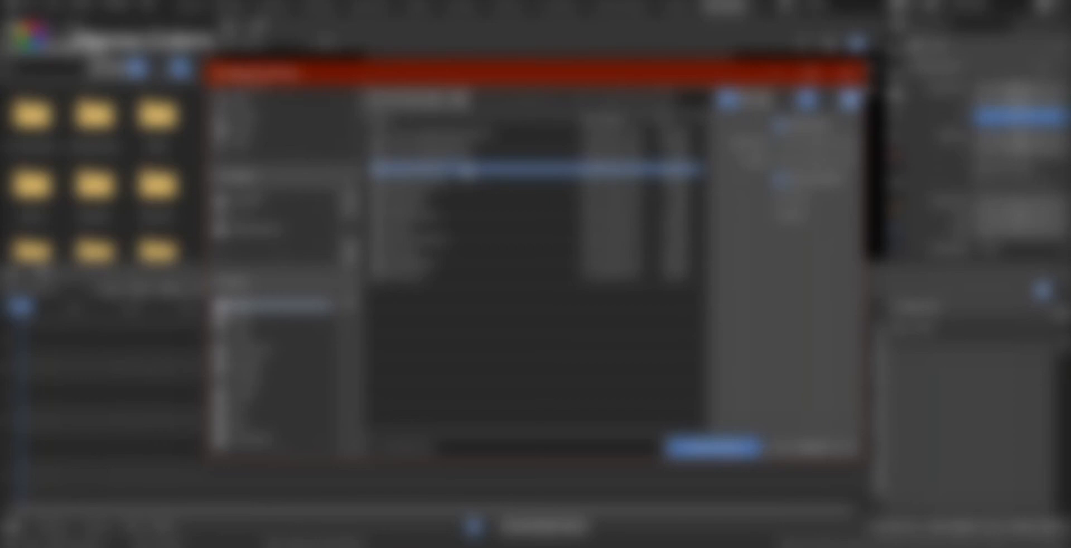
{"action": "double_click", "coordinate": [463, 167]}
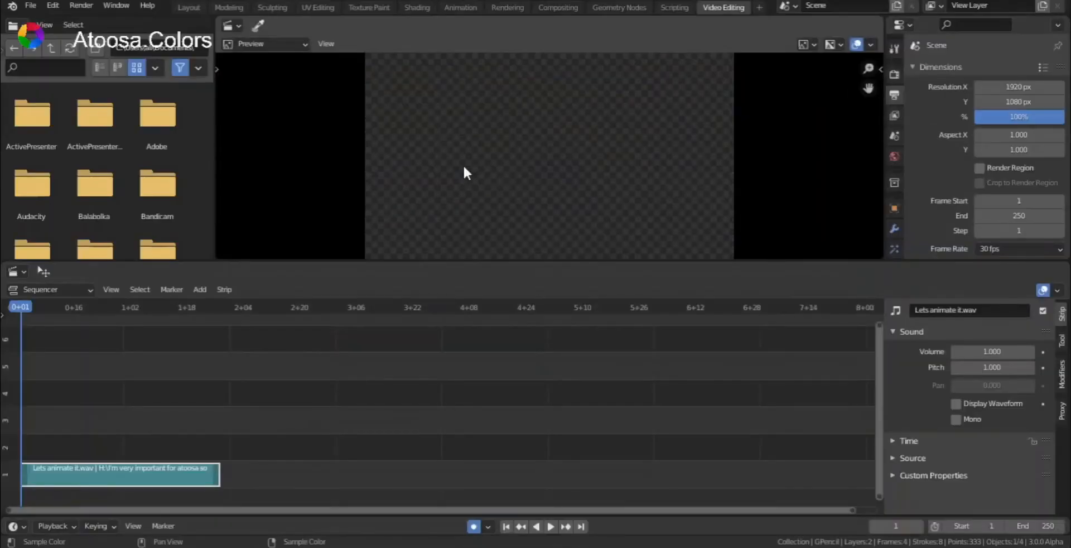
Return to the Animation workspace and play the animation from frame 1 to compare the mouth with the sound
{"action": "left_click", "coordinate": [455, 7]}
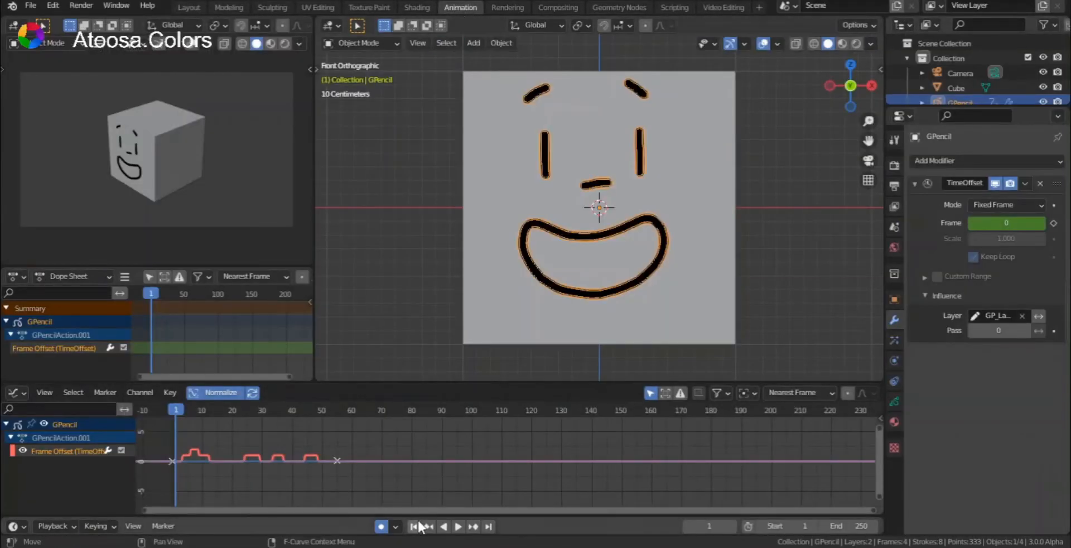
{"action": "key", "text": "space"}
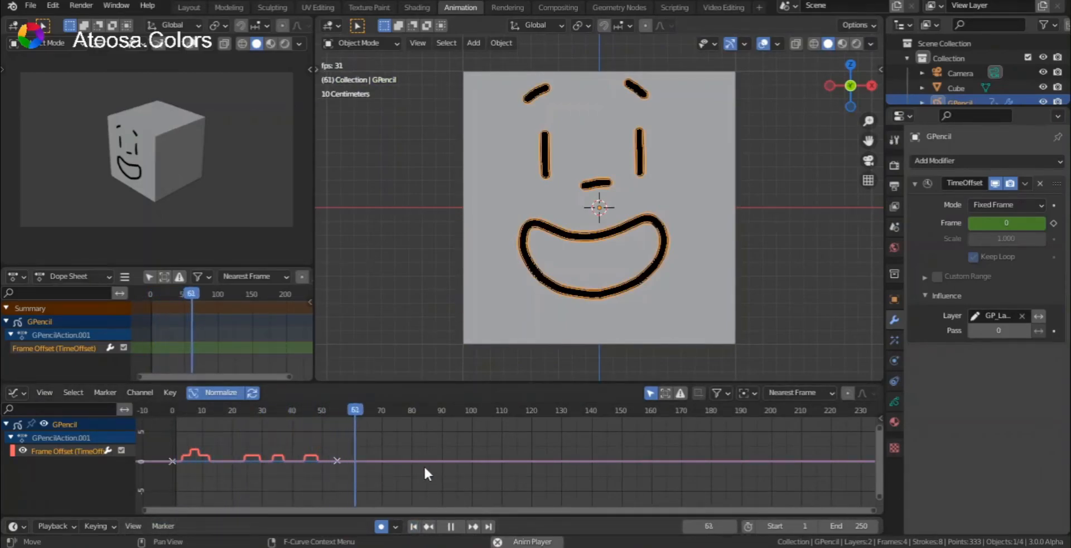
{"action": "key", "text": "space"}
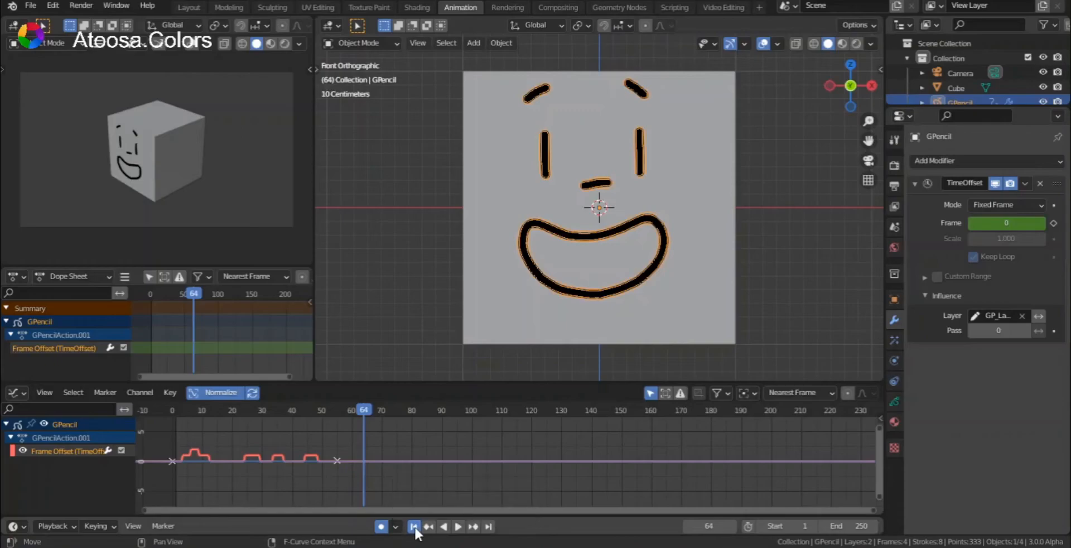
{"action": "left_click", "coordinate": [413, 526]}
{"action": "key", "text": "space"}
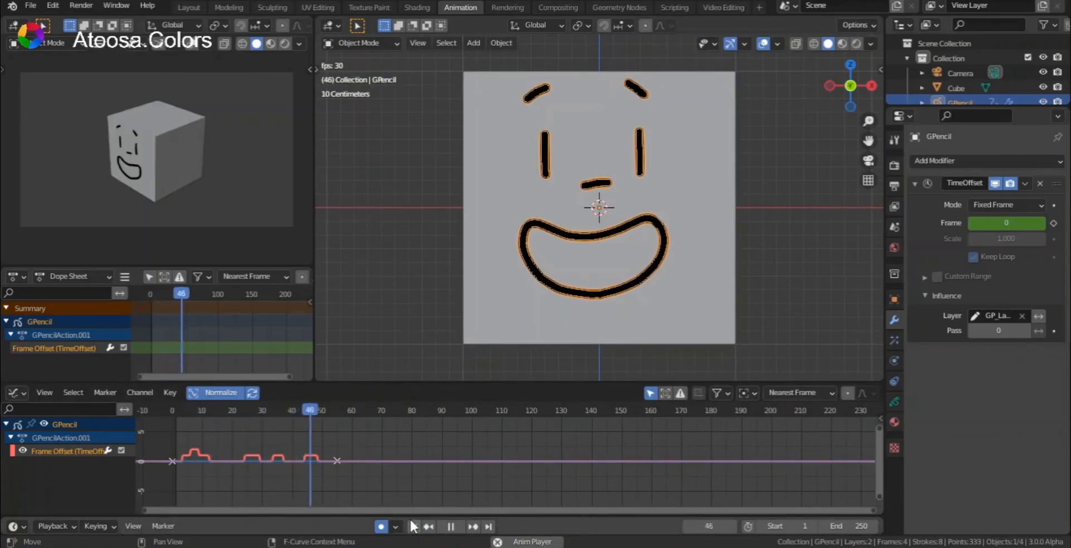
{"action": "key", "text": "space"}
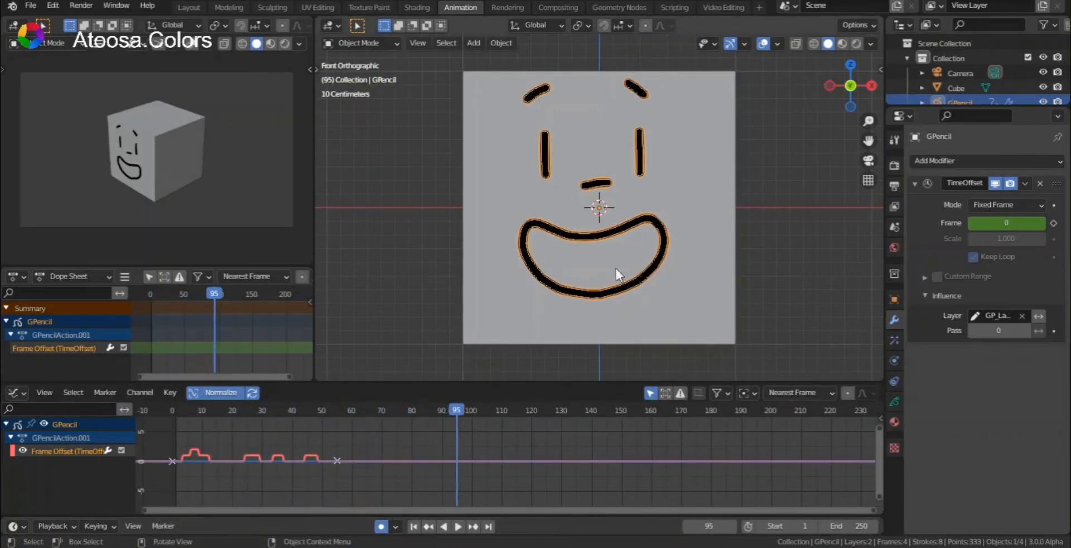
{"action": "left_click", "coordinate": [414, 526]}
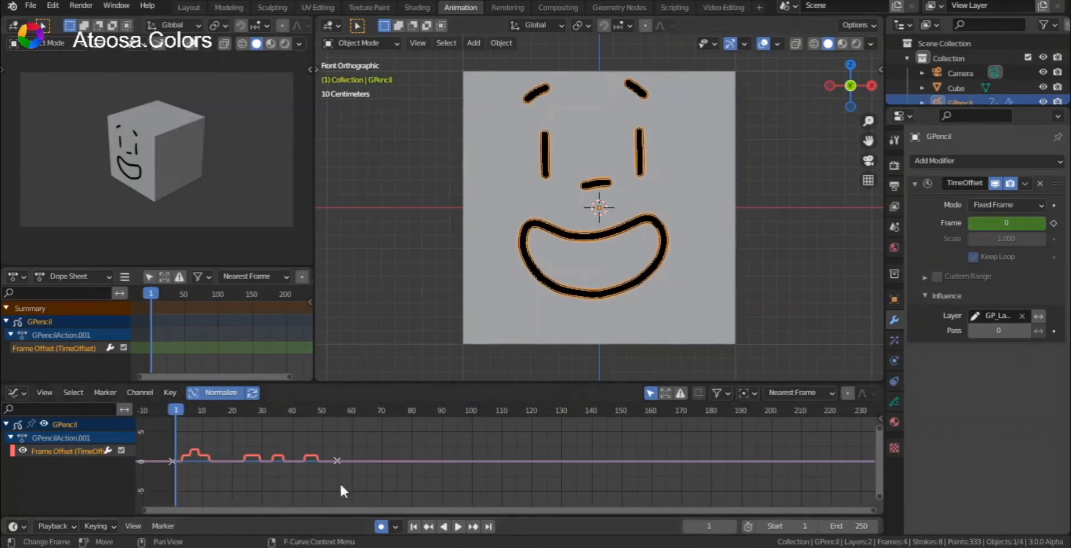
Add an Envelope modifier to the Frame Offset F-curve in the Graph Editor
{"action": "left_click", "coordinate": [881, 419]}
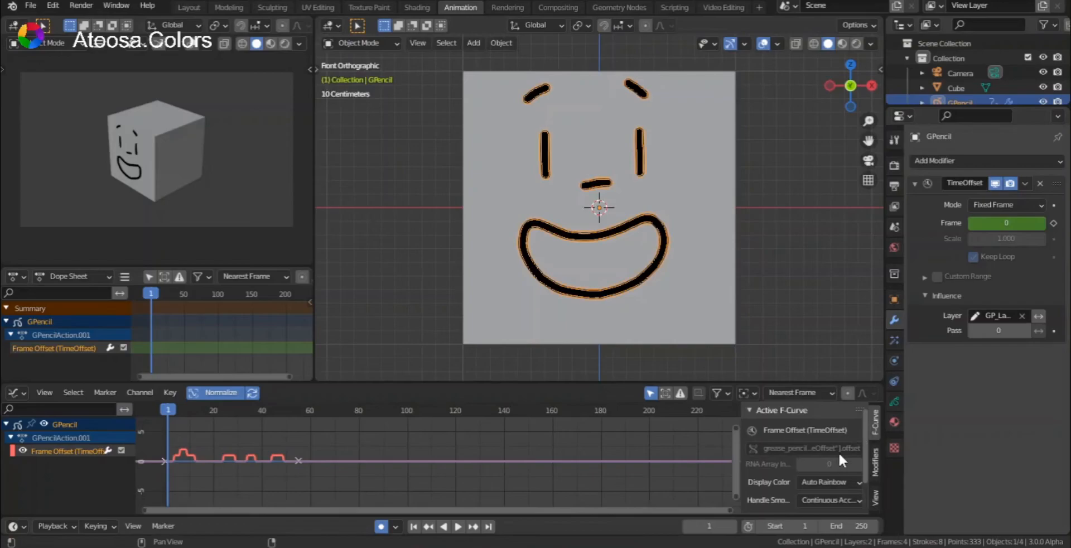
{"action": "scroll", "coordinate": [792, 432], "scroll_direction": "down", "scroll_amount": 2}
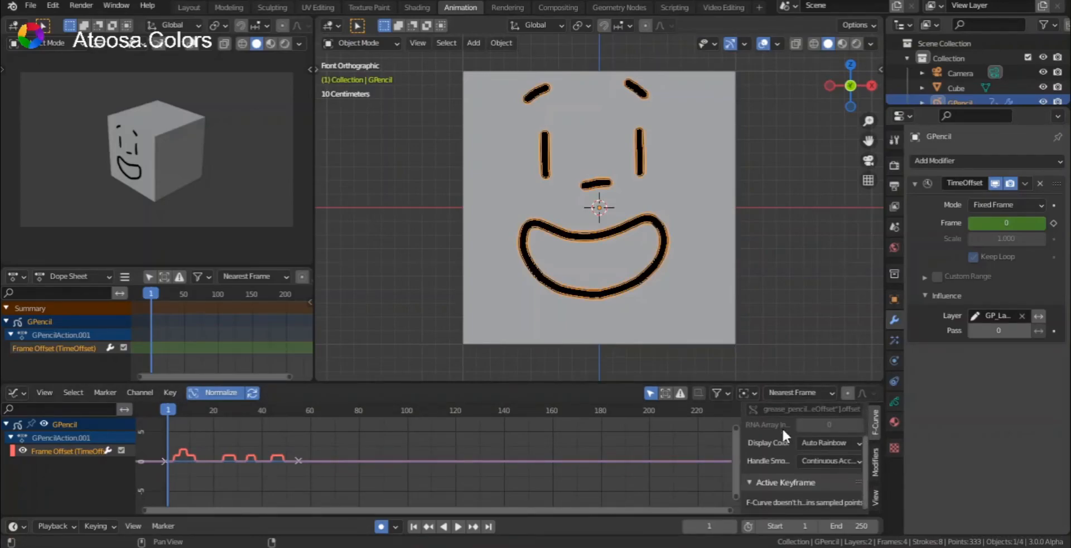
{"action": "left_click", "coordinate": [875, 465]}
{"action": "left_click", "coordinate": [790, 413]}
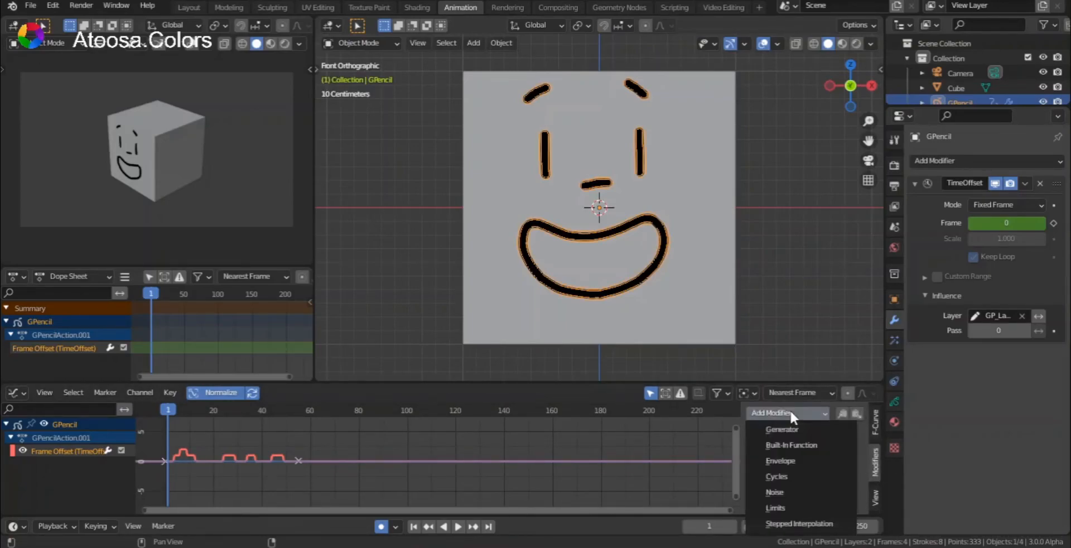
{"action": "left_click", "coordinate": [800, 461]}
Add an envelope control point at frame 1, lowering its minimum to about -3 and its maximum to slightly below 0
{"action": "scroll", "coordinate": [798, 461], "scroll_direction": "down", "scroll_amount": 2}
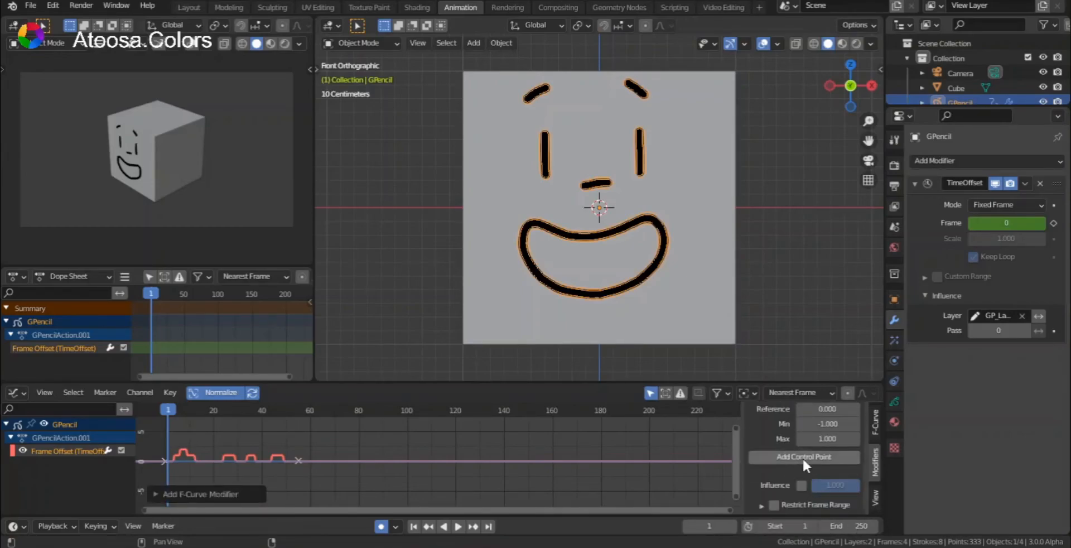
{"action": "left_click", "coordinate": [806, 458]}
{"action": "scroll", "coordinate": [809, 458], "scroll_direction": "down", "scroll_amount": 1}
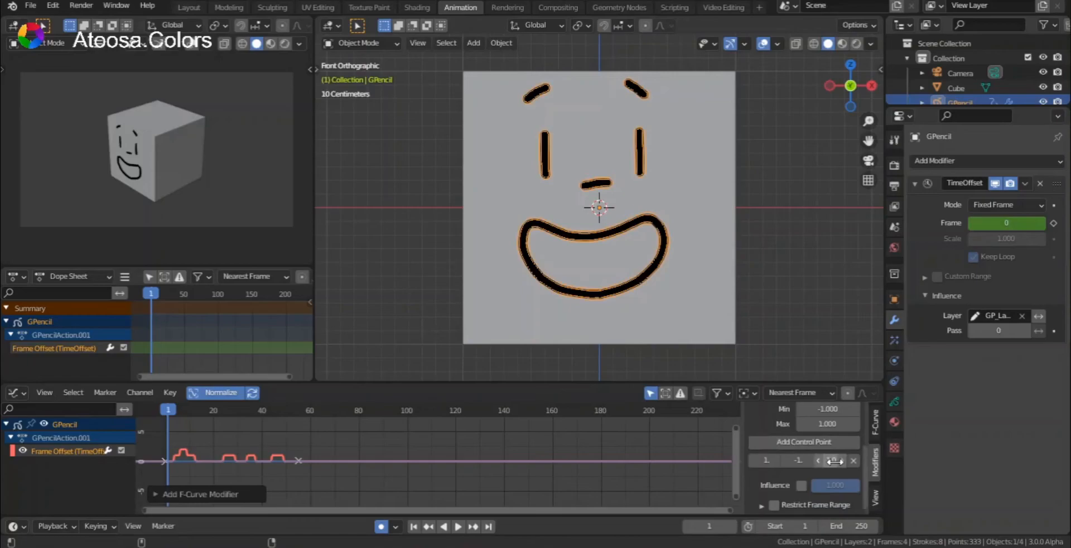
{"action": "left_click_drag", "start_coordinate": [835, 461], "coordinate": [813, 461]}
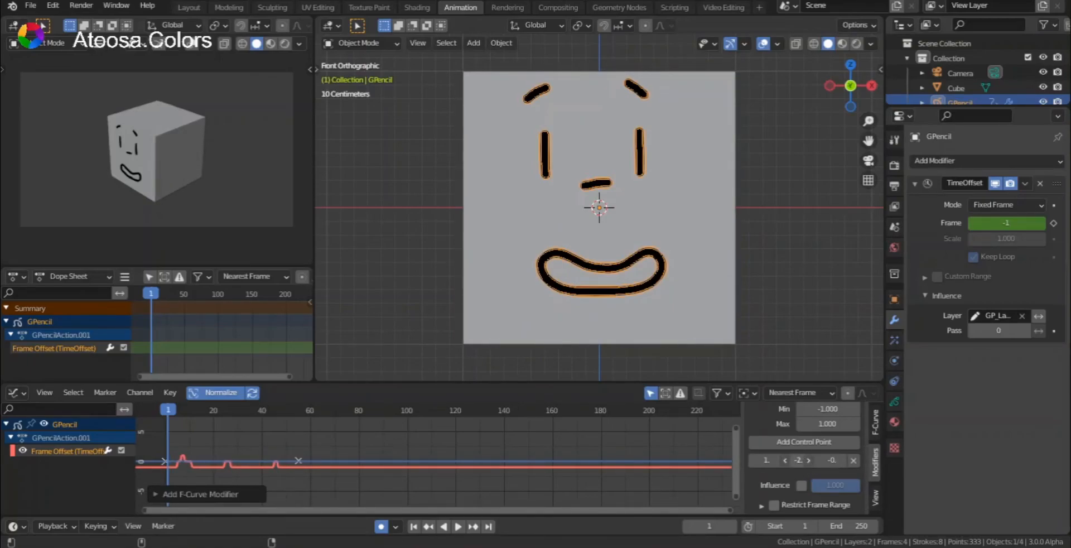
{"action": "left_click_drag", "start_coordinate": [798, 461], "coordinate": [792, 461]}
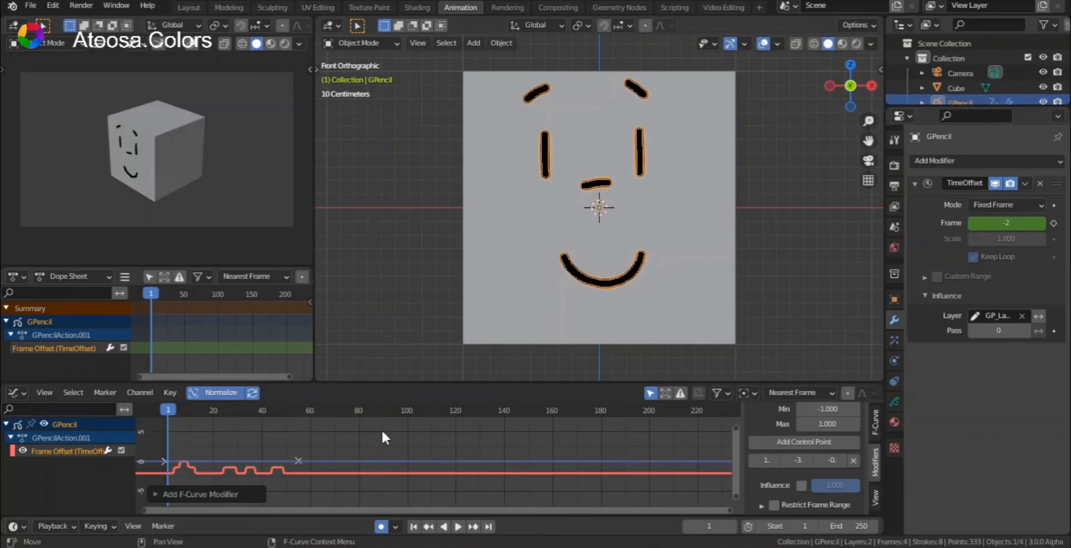
Replay the animation several times to check the enveloped mouth motion against the sound, then go back to frame 1
{"action": "key", "text": "space"}
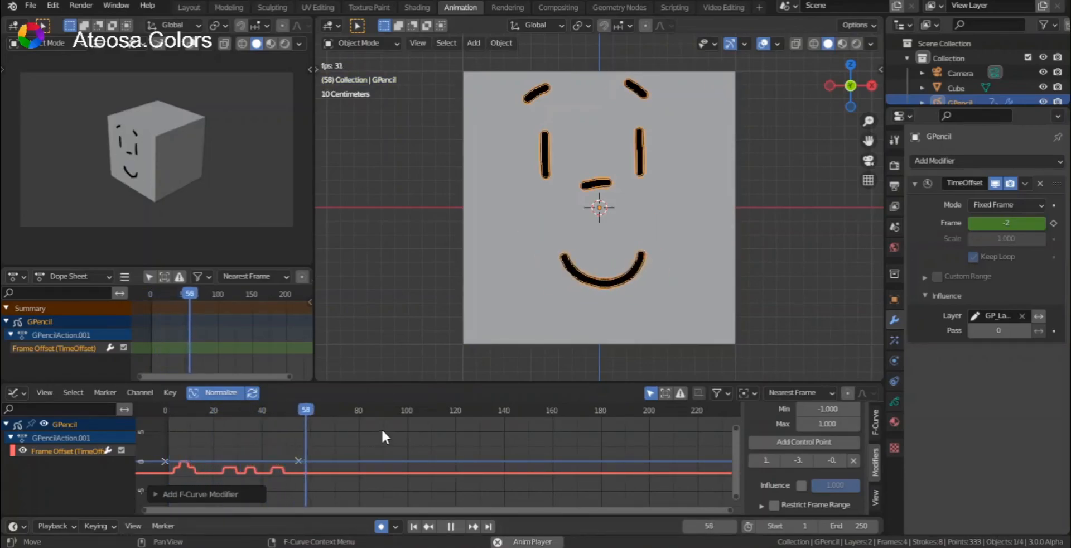
{"action": "key", "text": "space"}
{"action": "key", "text": "shift+Left"}
{"action": "key", "text": "space"}
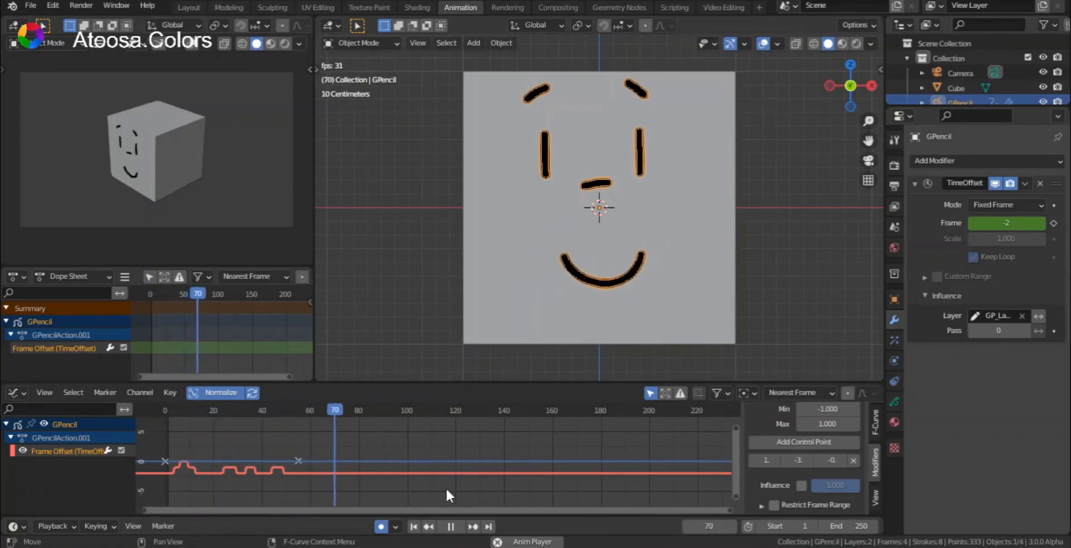
{"action": "key", "text": "space"}
{"action": "left_click_drag", "start_coordinate": [244, 407], "coordinate": [209, 407]}
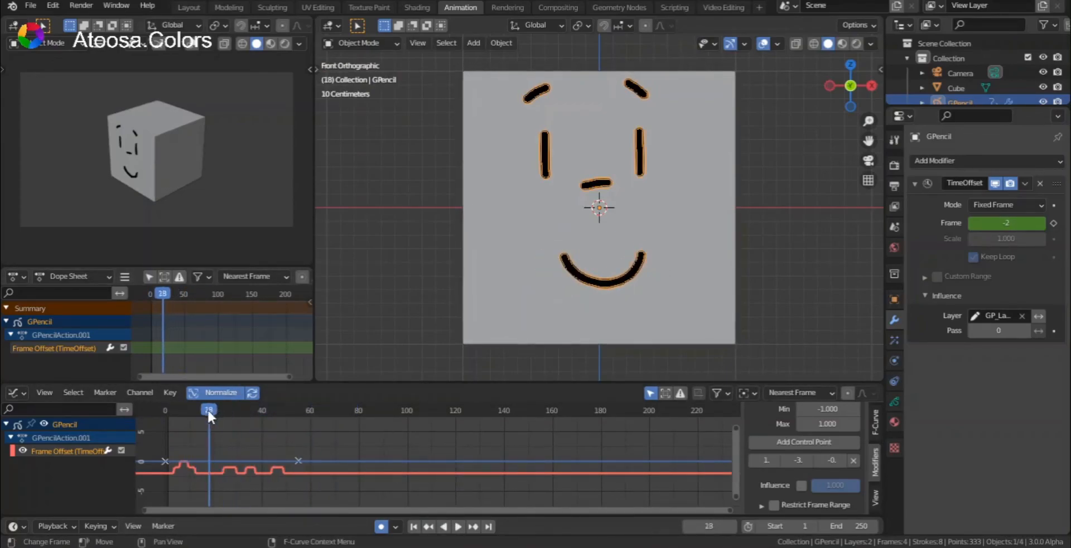
{"action": "key", "text": "space"}
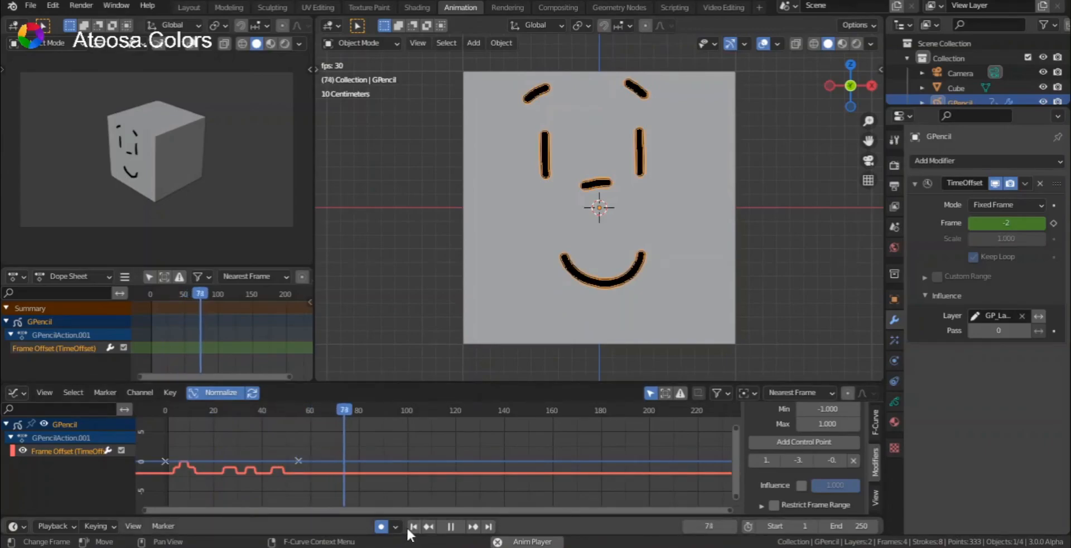
{"action": "left_click", "coordinate": [413, 526]}
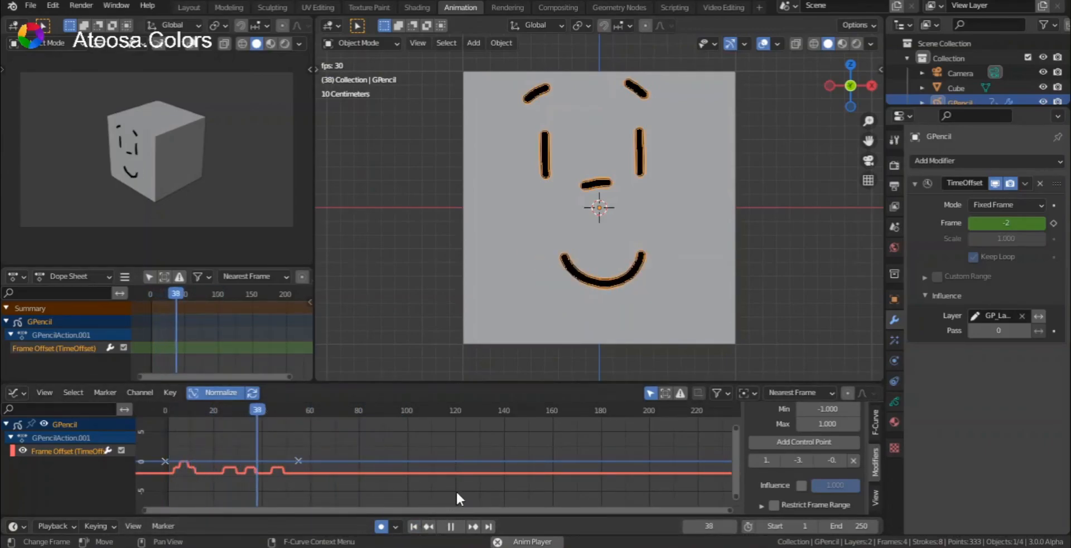
{"action": "key", "text": "space"}
{"action": "left_click", "coordinate": [412, 526]}
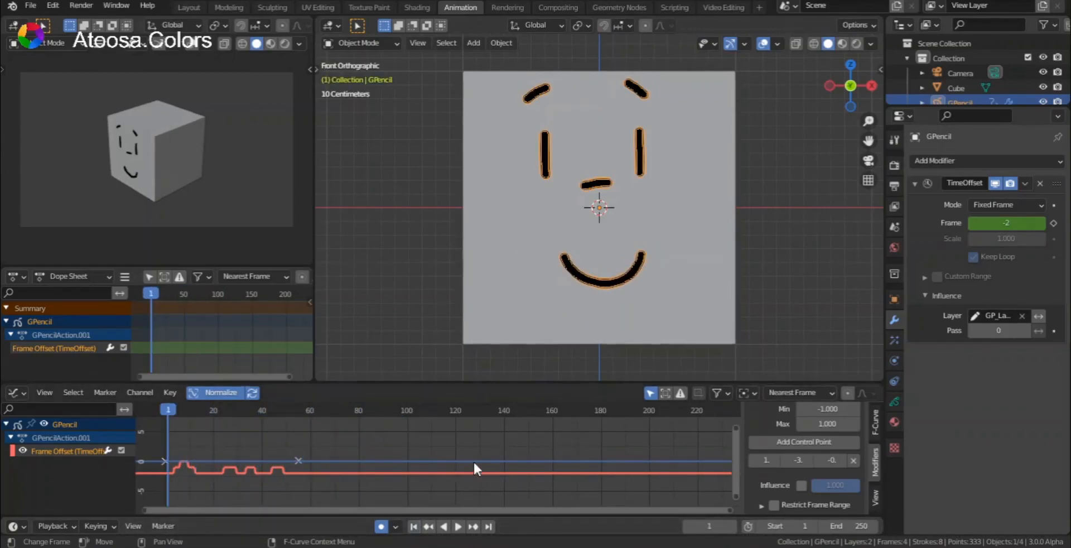
{"action": "key", "text": "space"}
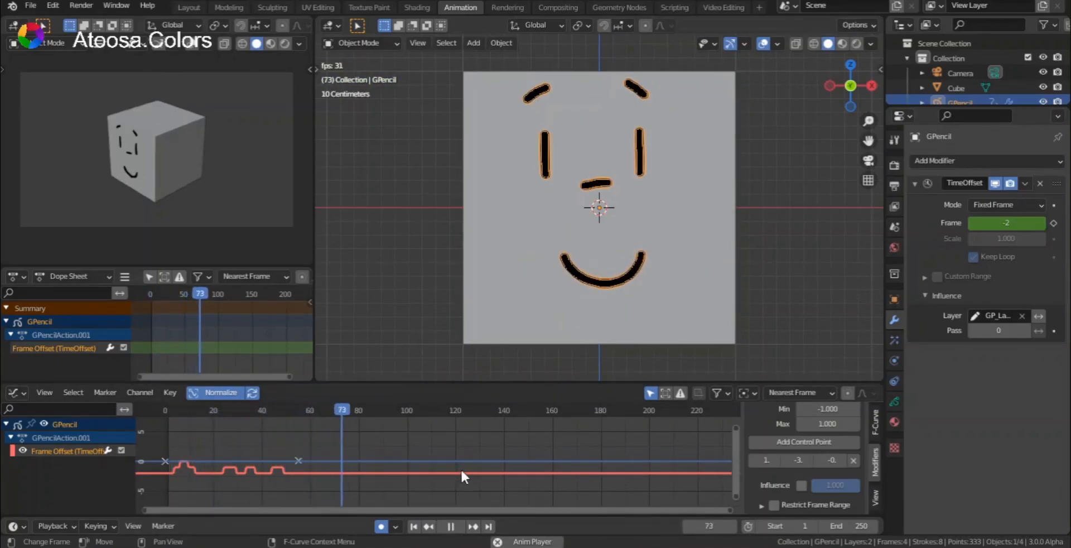
{"action": "key", "text": "space"}
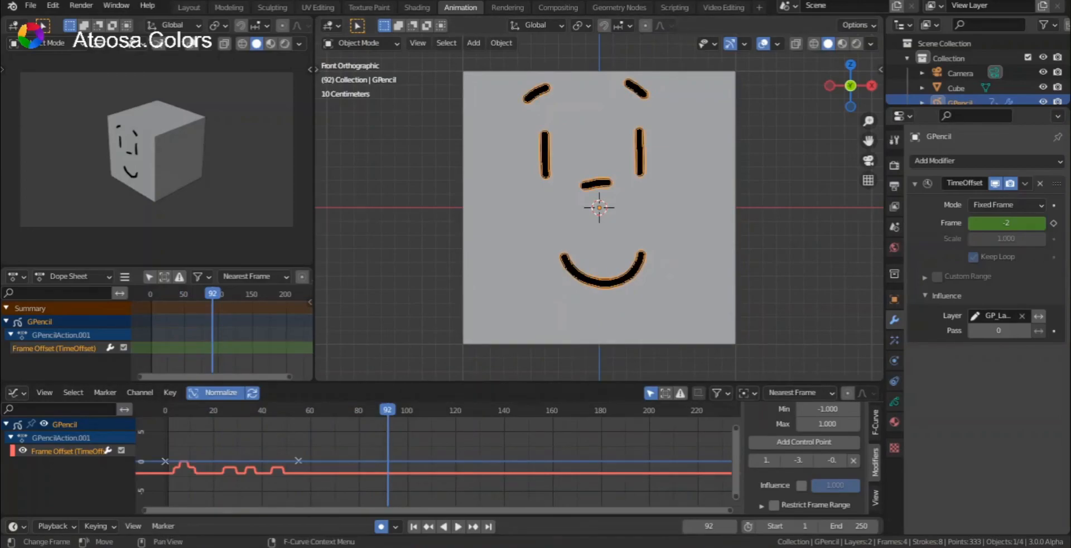
{"action": "key", "text": "shift+Left"}
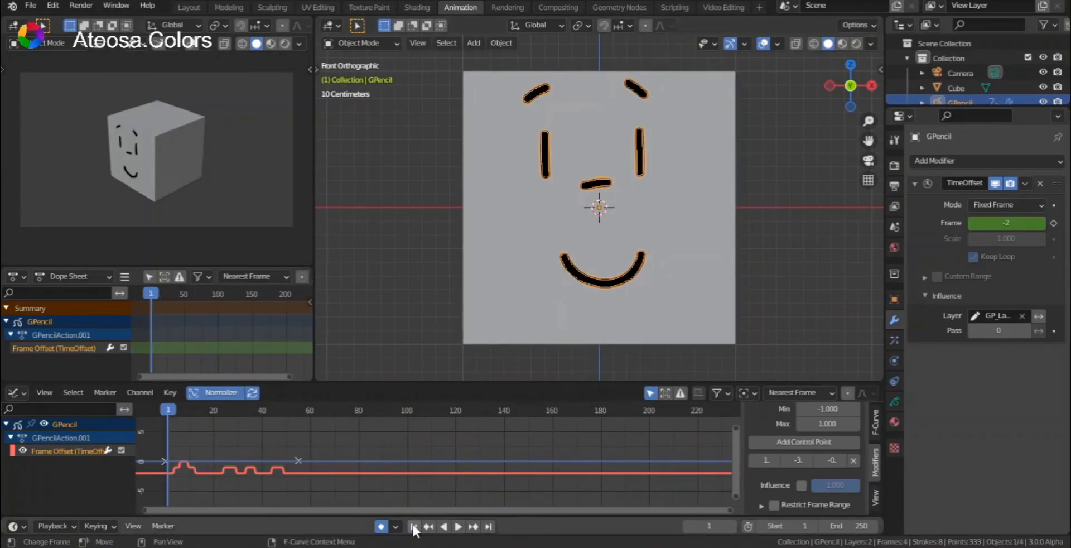
Deselect the Grease Pencil object and inspect the cube's face from an angle, returning to the front view
{"action": "left_click", "coordinate": [785, 163]}
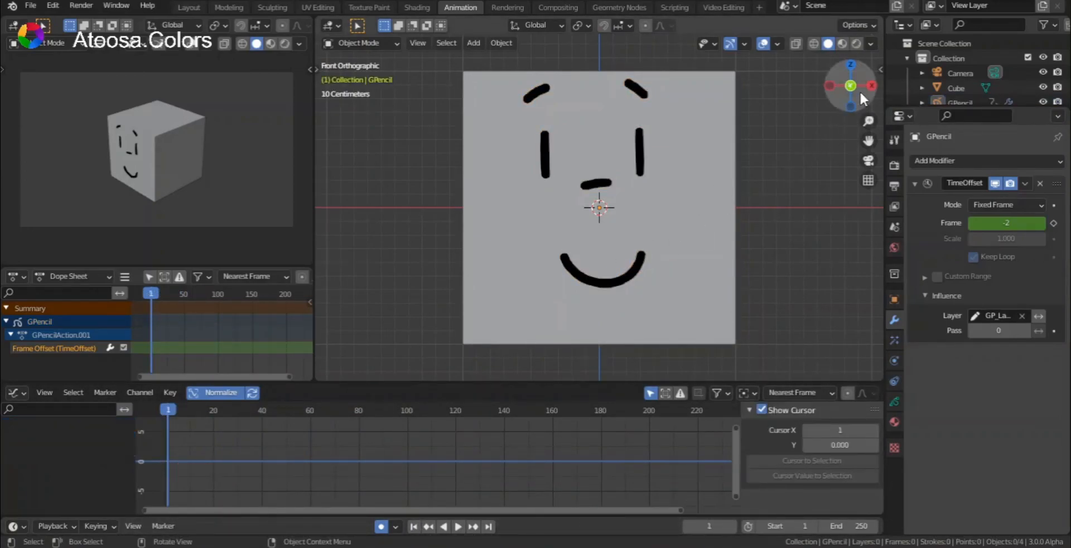
{"action": "left_click_drag", "start_coordinate": [848, 91], "coordinate": [783, 95]}
{"action": "left_click_drag", "start_coordinate": [882, 92], "coordinate": [839, 88]}
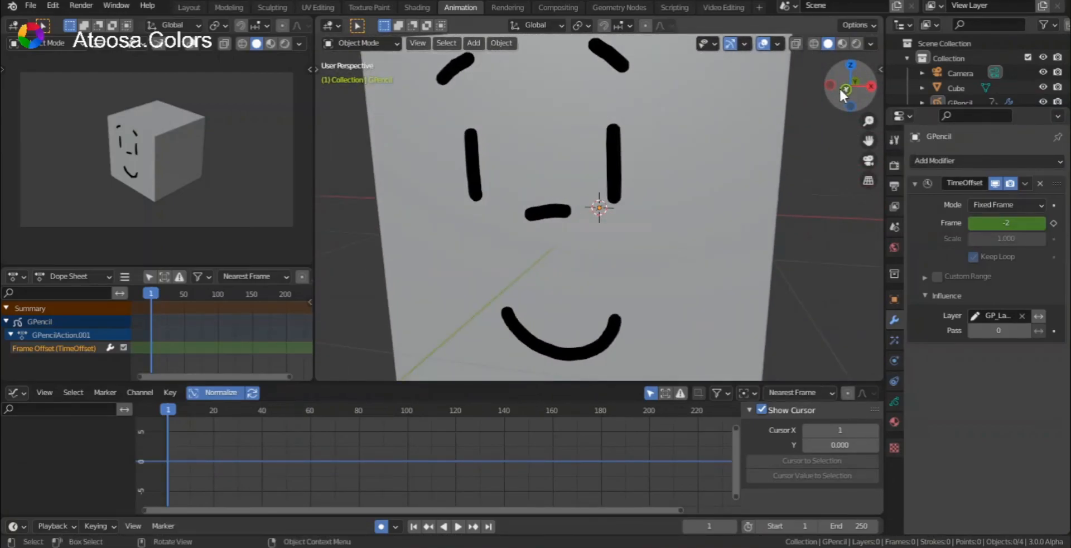
{"action": "left_click", "coordinate": [839, 88]}
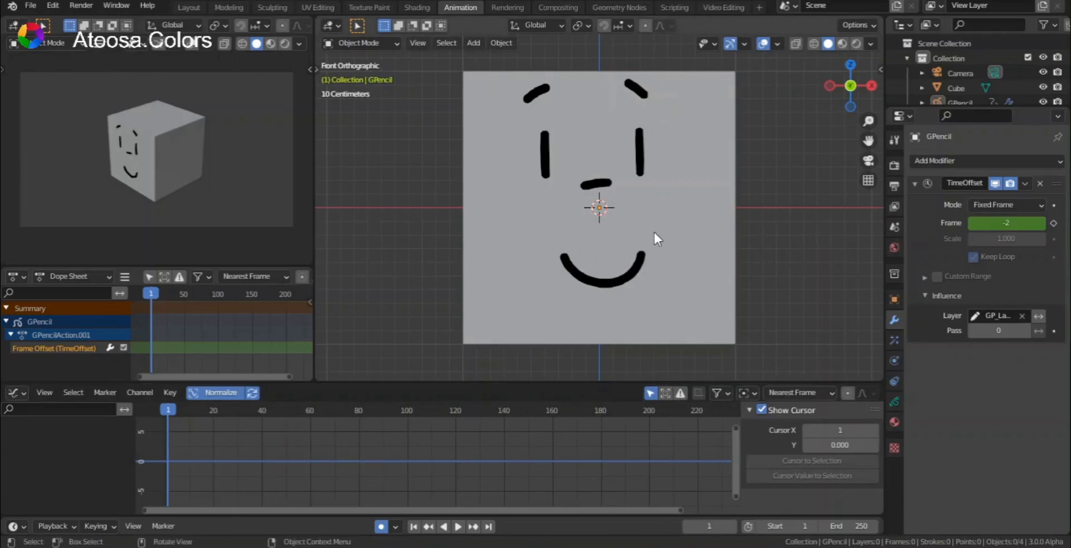